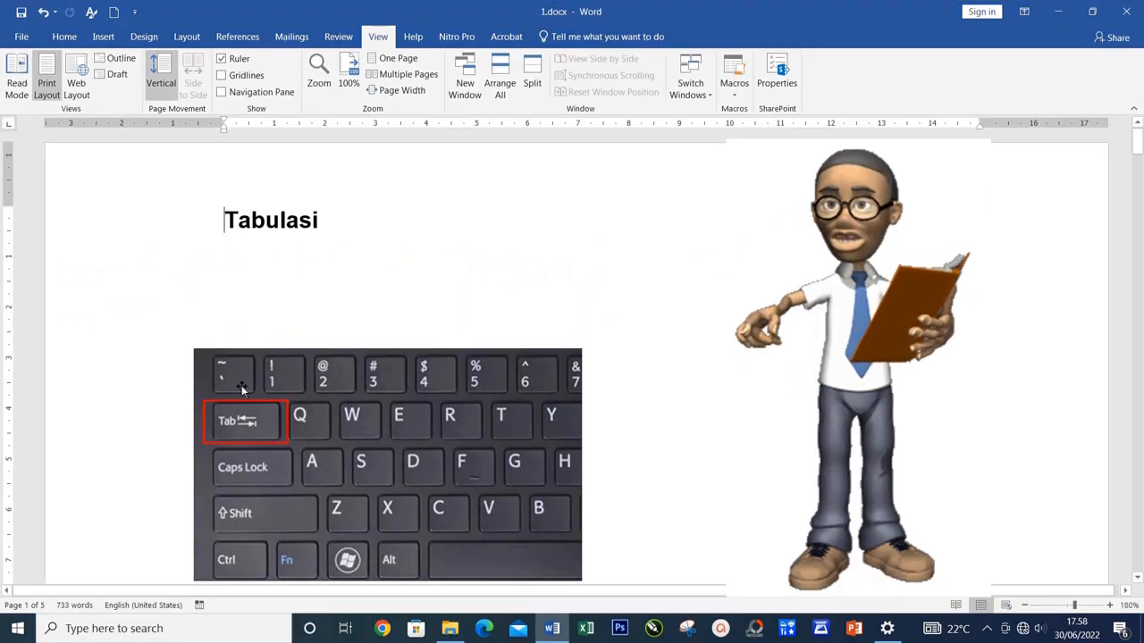
- Indent the Tabulasi heading by nine default tab intervals, to about 10 cm on the ruler
{"action": "key", "text": "Tab"}
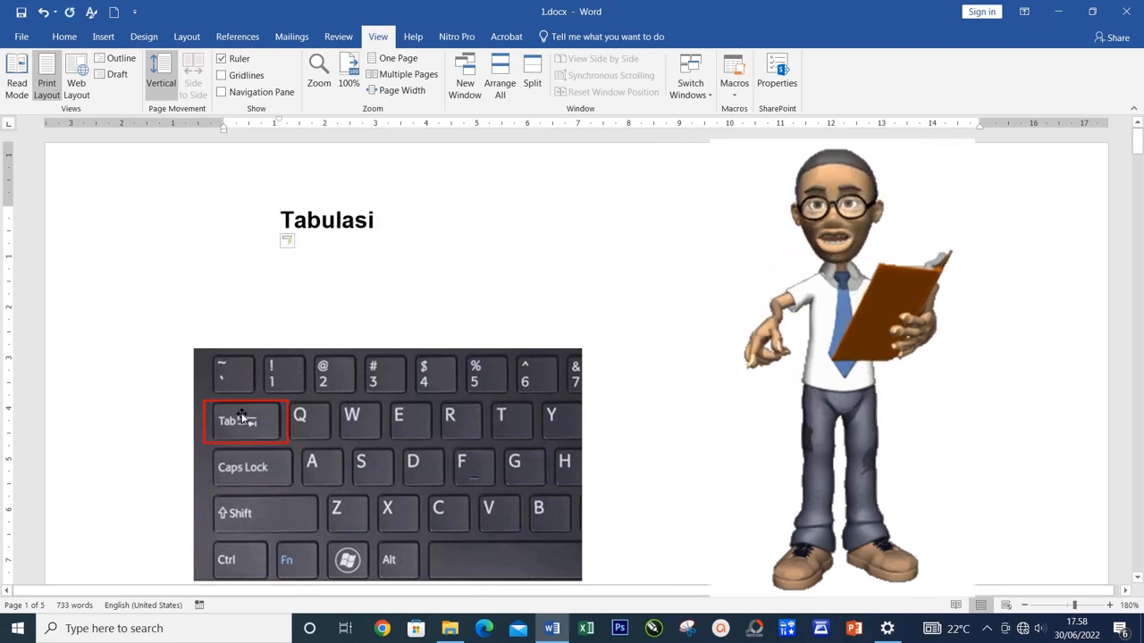
{"action": "key", "text": "Tab"}
{"action": "key", "text": "Tab"}
{"action": "key", "text": "Tab"}
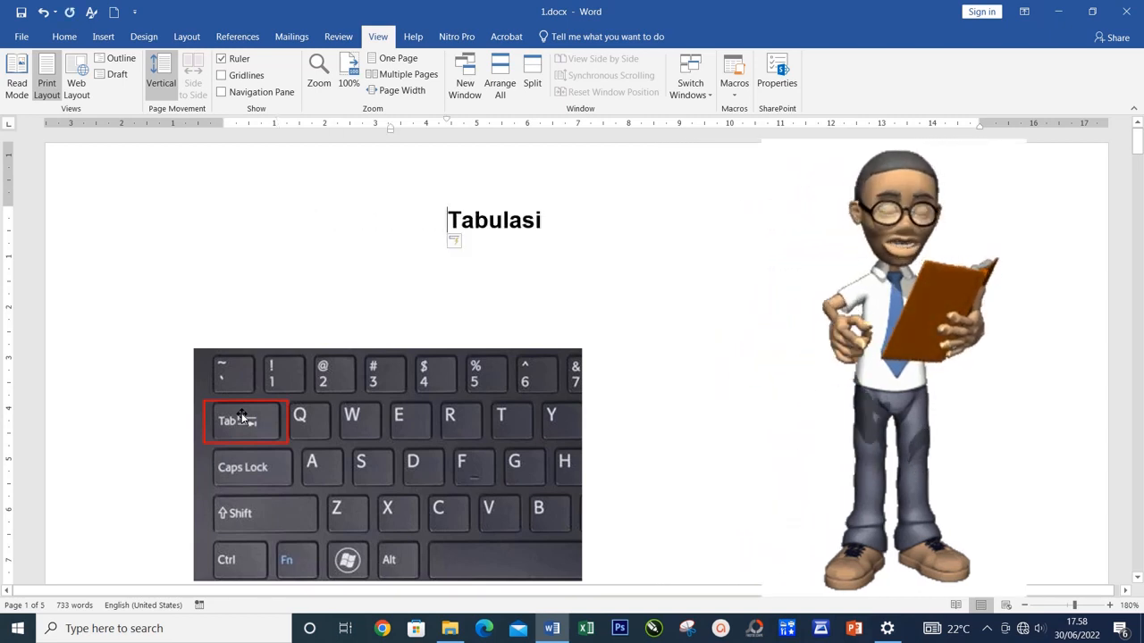
{"action": "key", "text": "Tab"}
{"action": "key", "text": "Tab"}
{"action": "key", "text": "Tab"}
{"action": "key", "text": "Tab"}
{"action": "key", "text": "Tab"}
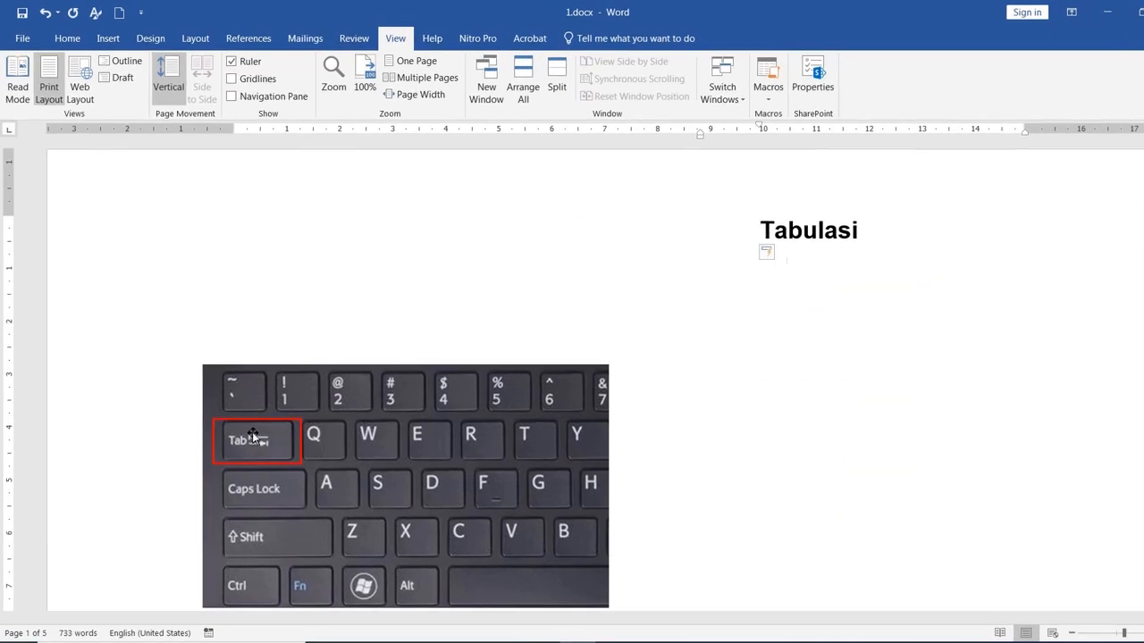
- Remove all tab indents from the Tabulasi heading so it starts at the margin
{"action": "key", "text": "BackSpace"}
{"action": "key", "text": "BackSpace"}
{"action": "key", "text": "BackSpace"}
{"action": "key", "text": "BackSpace"}
{"action": "key", "text": "BackSpace"}
{"action": "key", "text": "BackSpace"}
{"action": "key", "text": "BackSpace"}
{"action": "key", "text": "BackSpace"}
{"action": "key", "text": "BackSpace"}
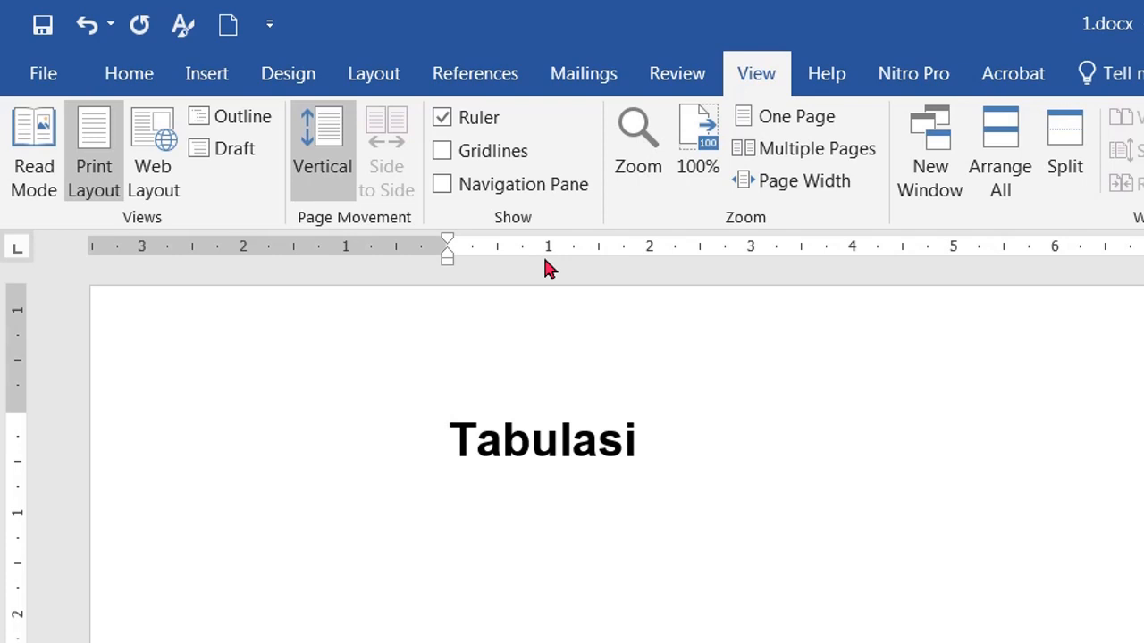
- Align the Tabulasi heading to a new left tab stop at 2 cm and insert a separate line holding ":" before it
{"action": "left_click", "coordinate": [650, 255]}
{"action": "key", "text": "Tab"}
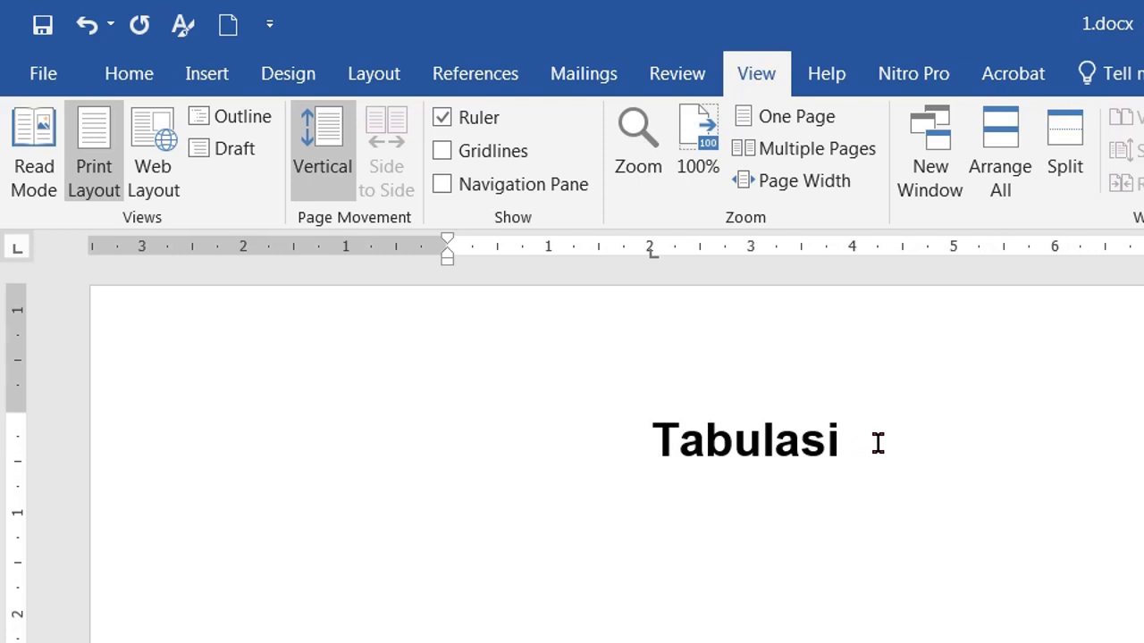
{"action": "type", "text": ":"}
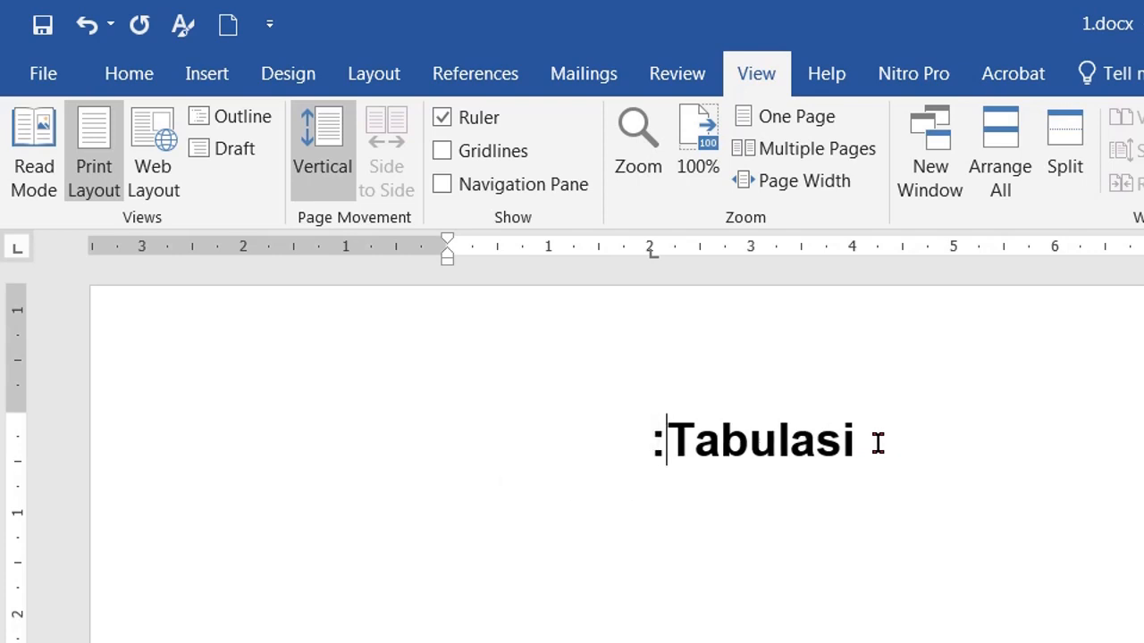
{"action": "key", "text": "Return"}
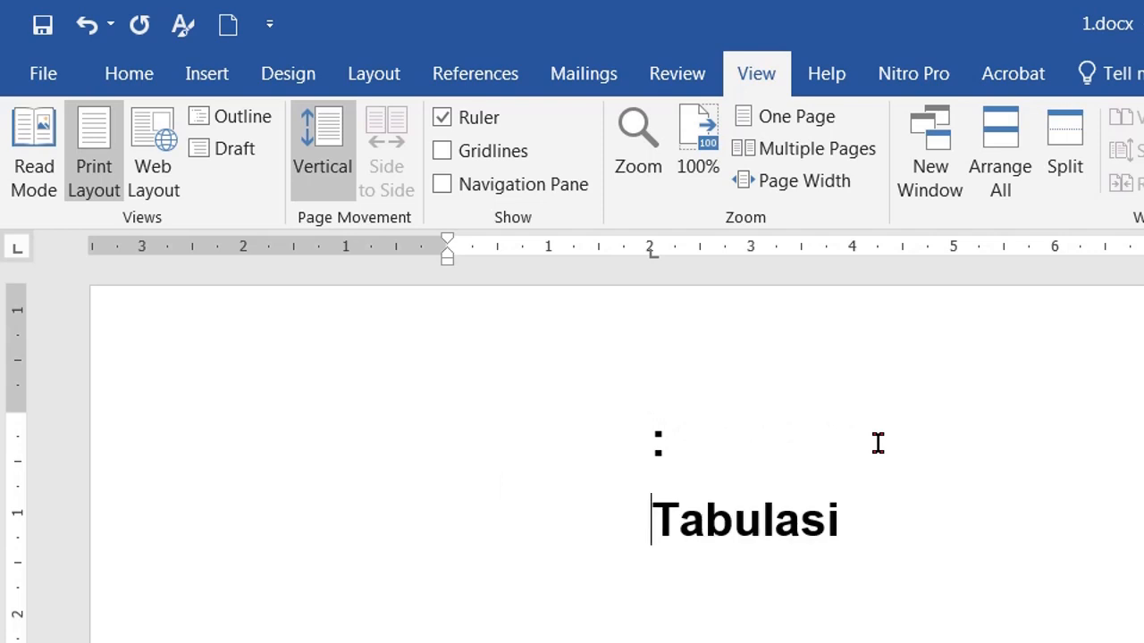
- Complete the No. CD line with ": 32" and set one left tab stop at about 3.75 cm for all five lines from Nama to No. CD
{"action": "type", "text": ": 32"}
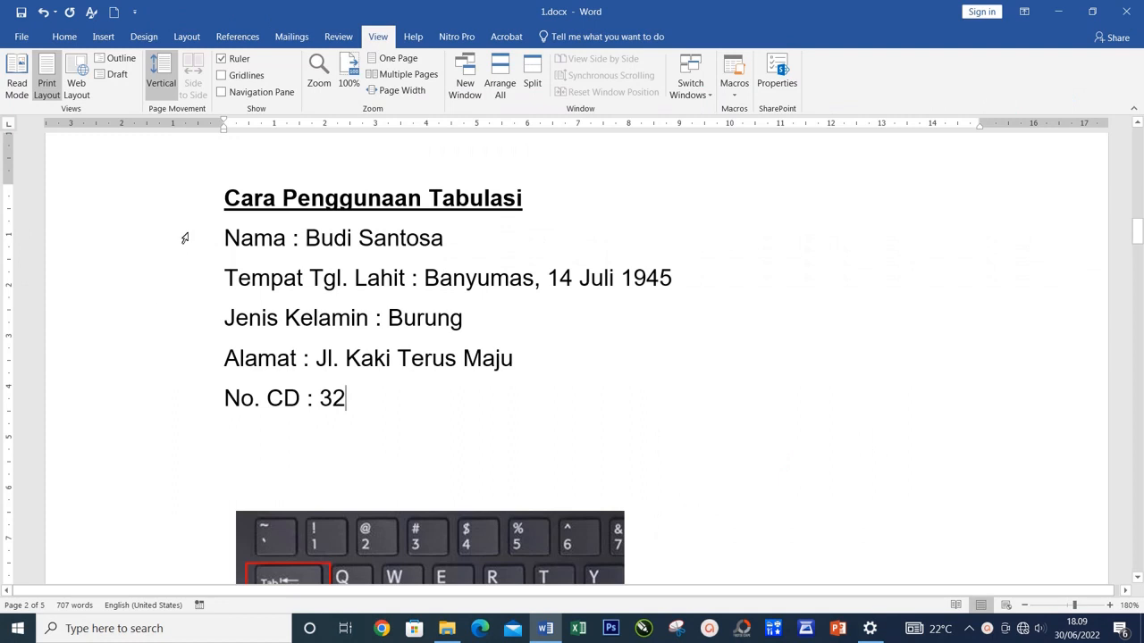
{"action": "left_click_drag", "start_coordinate": [151, 239], "coordinate": [144, 402]}
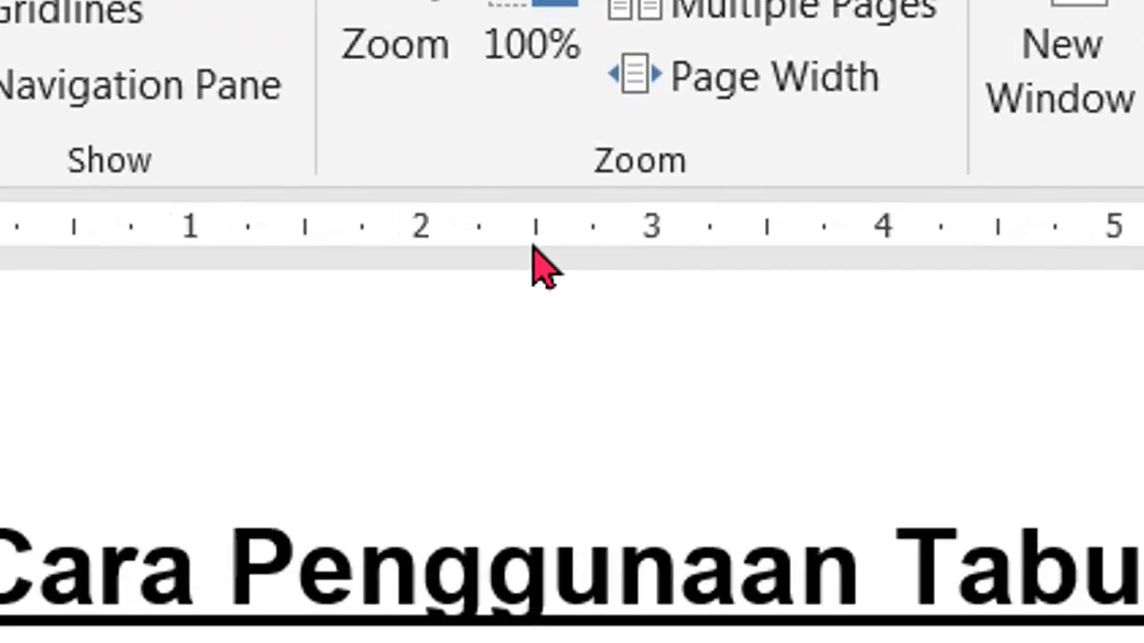
{"action": "left_click", "coordinate": [773, 255]}
{"action": "left_click_drag", "start_coordinate": [772, 256], "coordinate": [819, 257]}
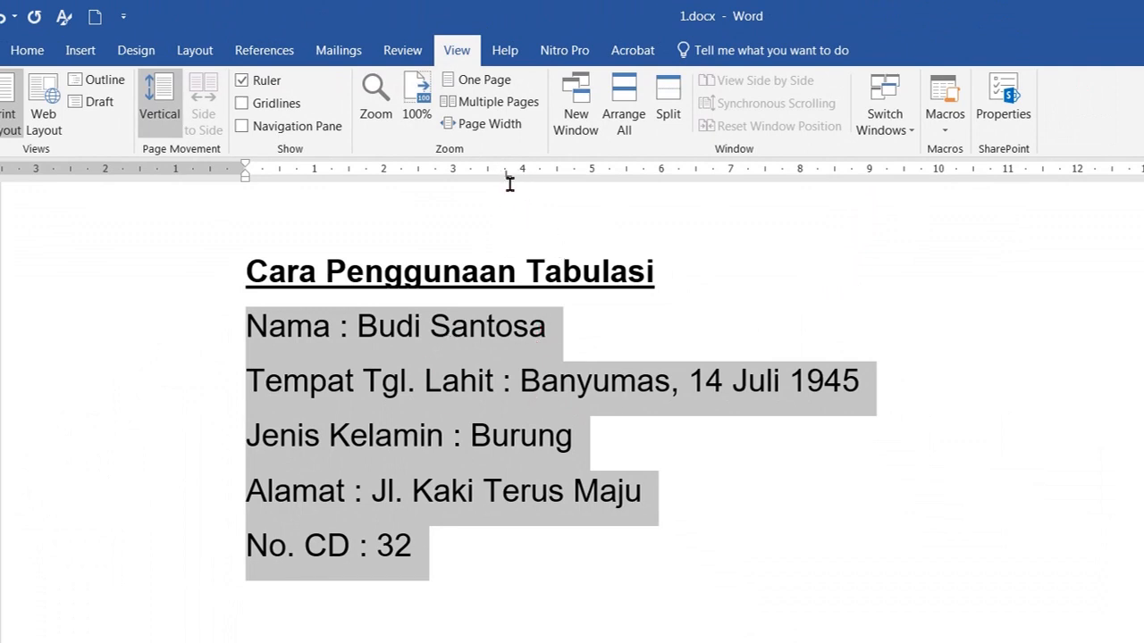
- Place the keyboard picture beside the list and align the colons of the Nama and Tempat Tgl. Lahit lines to the tab stop
{"action": "left_click", "coordinate": [342, 330]}
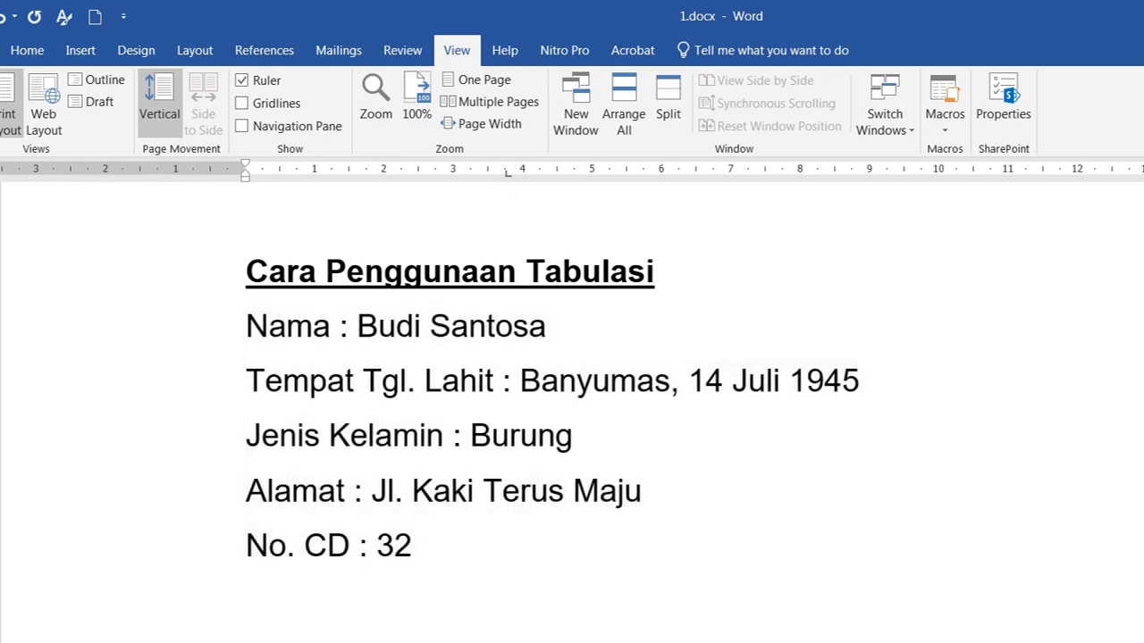
{"action": "left_click_drag", "start_coordinate": [581, 642], "coordinate": [1093, 460]}
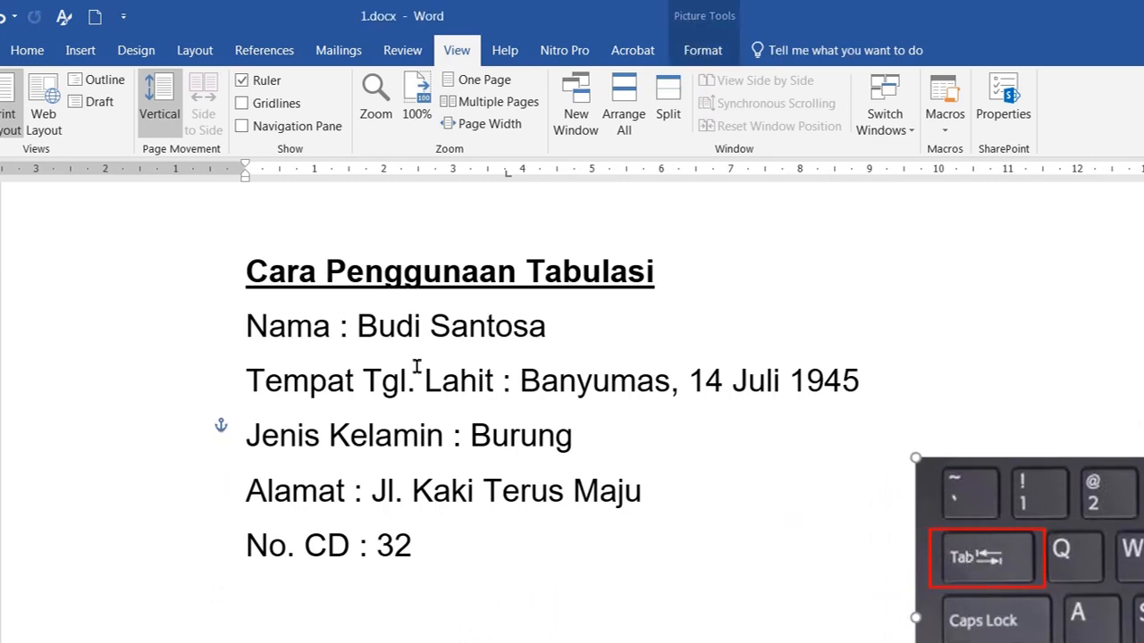
{"action": "left_click", "coordinate": [342, 336]}
{"action": "key", "text": "Tab"}
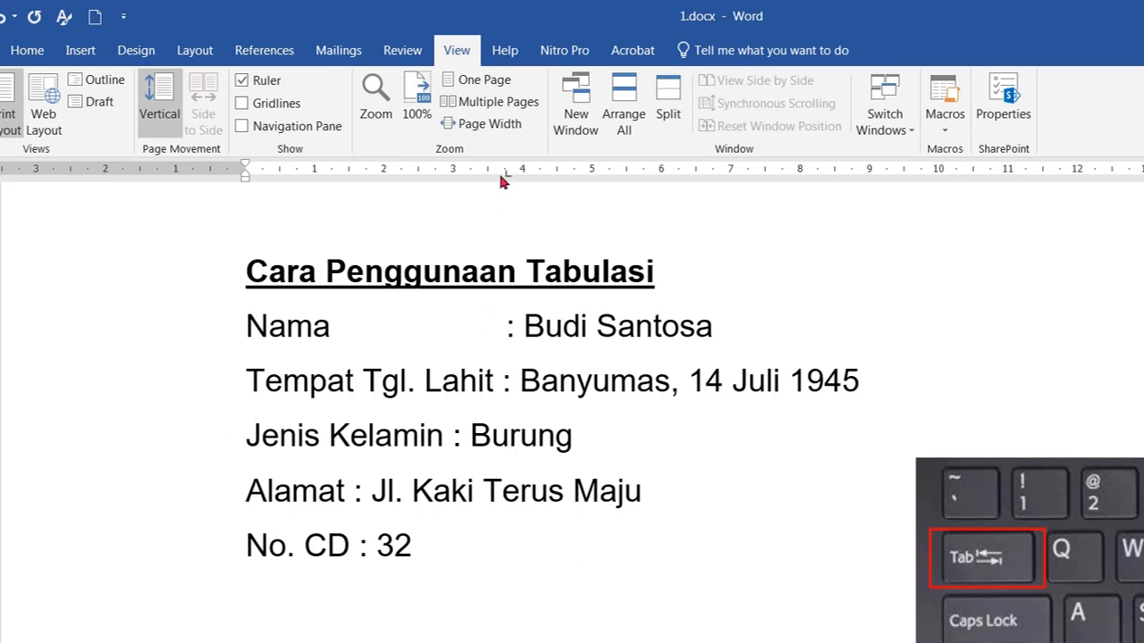
{"action": "left_click", "coordinate": [501, 379]}
{"action": "key", "text": "Tab"}
- Align the colons of the Jenis Kelamin, Alamat and No. CD lines to the same tab stop
{"action": "left_click", "coordinate": [462, 438]}
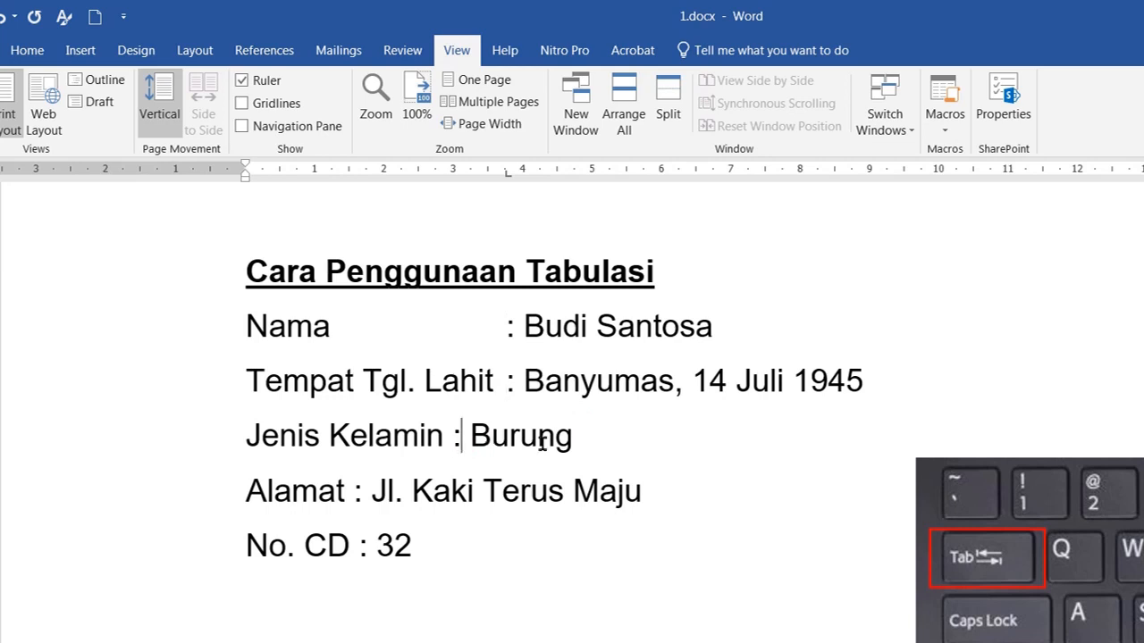
{"action": "key", "text": "Down"}
{"action": "key", "text": "Up"}
{"action": "key", "text": "Left"}
{"action": "key", "text": "Tab"}
{"action": "key", "text": "Down"}
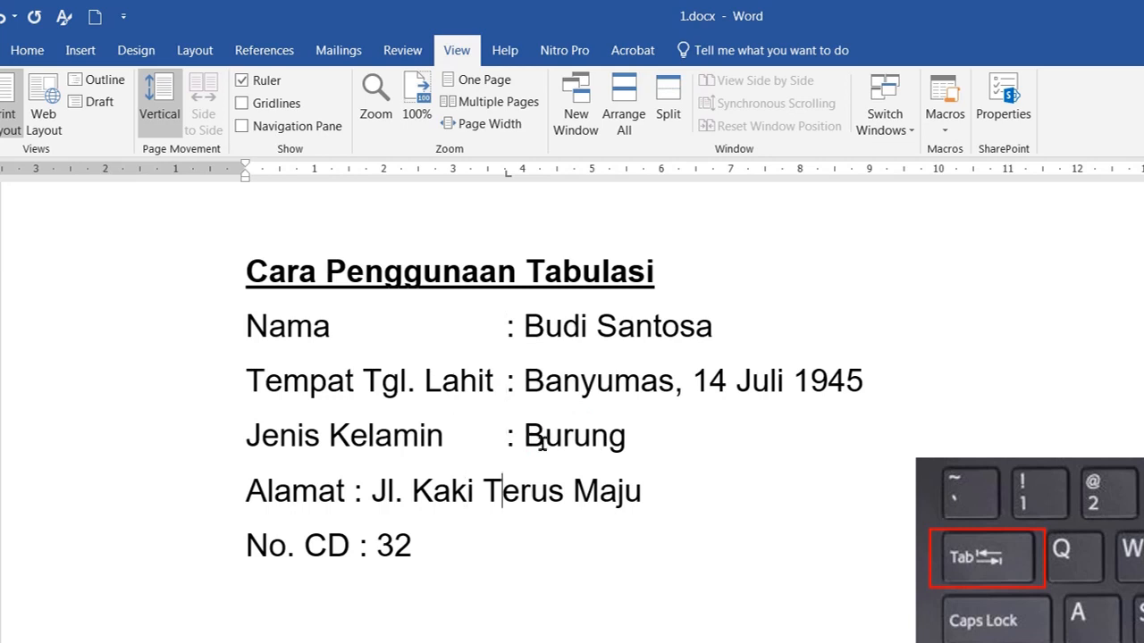
{"action": "left_click", "coordinate": [363, 491]}
{"action": "key", "text": "Tab"}
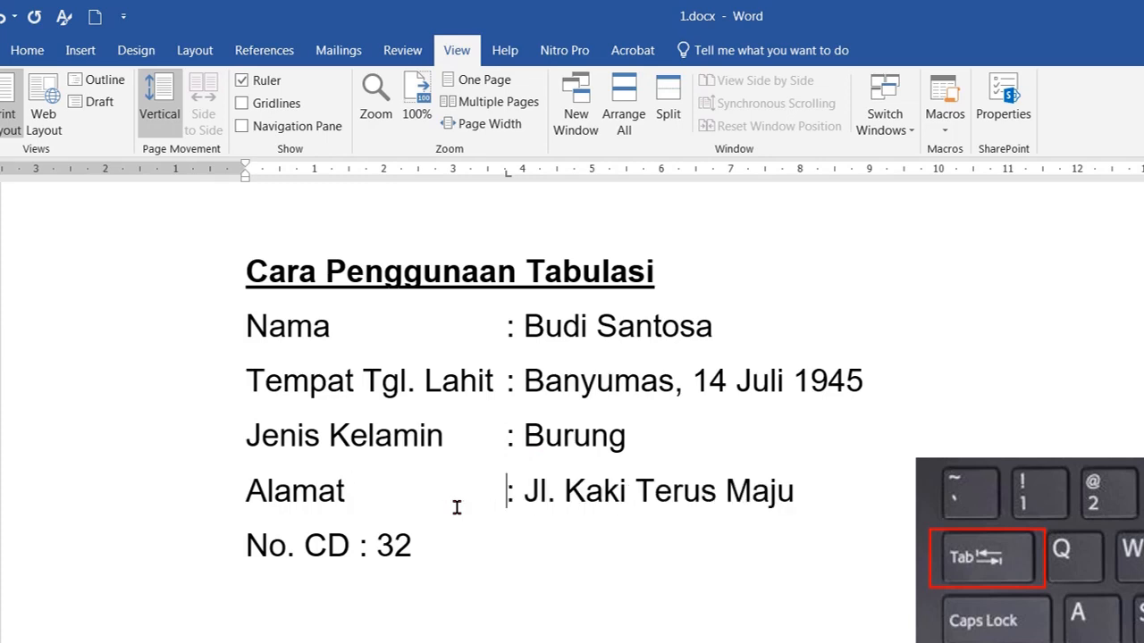
{"action": "left_click", "coordinate": [360, 550]}
{"action": "key", "text": "Tab"}
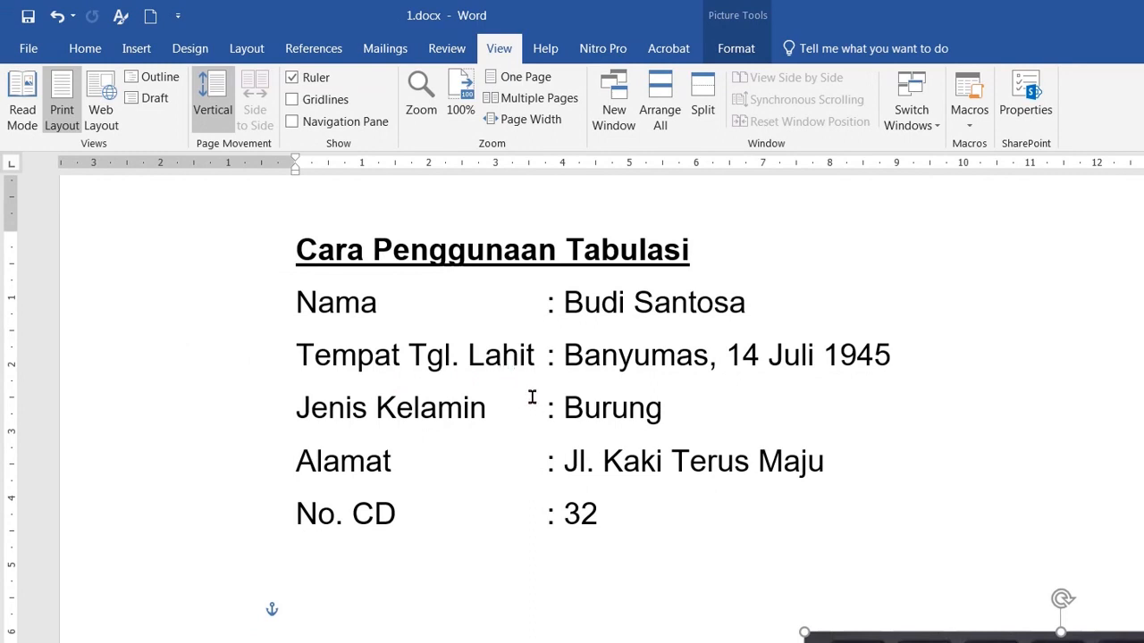
{"action": "left_click", "coordinate": [315, 596]}
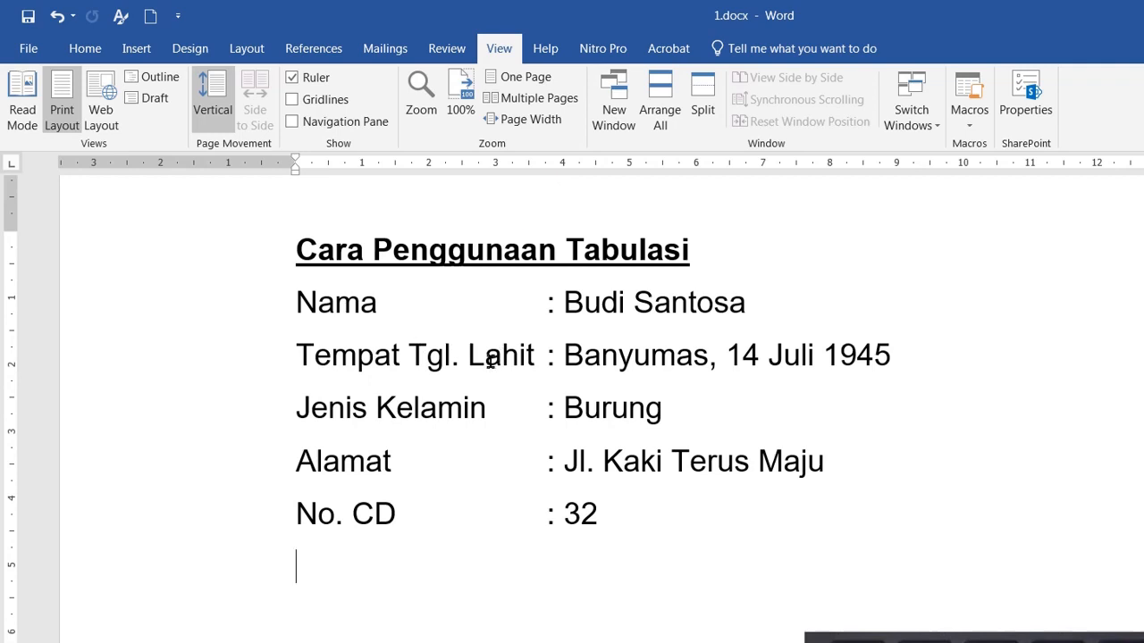
- Shift the shared left tab stop of all five lines from Nama to No. CD to about 4.25 cm
{"action": "left_click", "coordinate": [202, 360]}
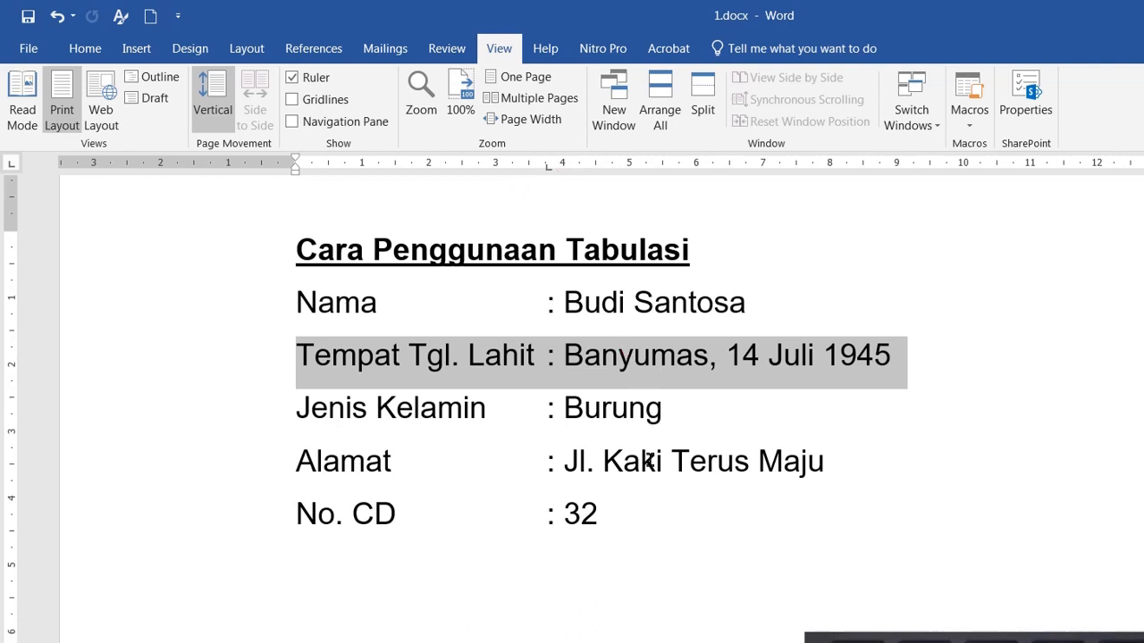
{"action": "left_click_drag", "start_coordinate": [244, 313], "coordinate": [205, 531]}
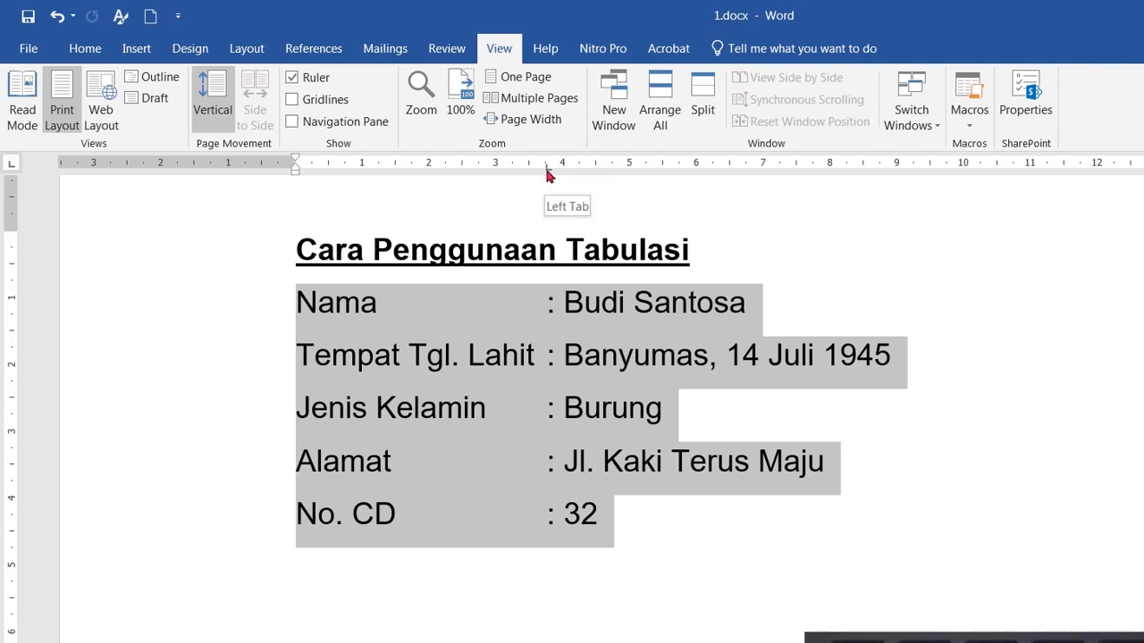
{"action": "left_click_drag", "start_coordinate": [548, 167], "coordinate": [577, 179]}
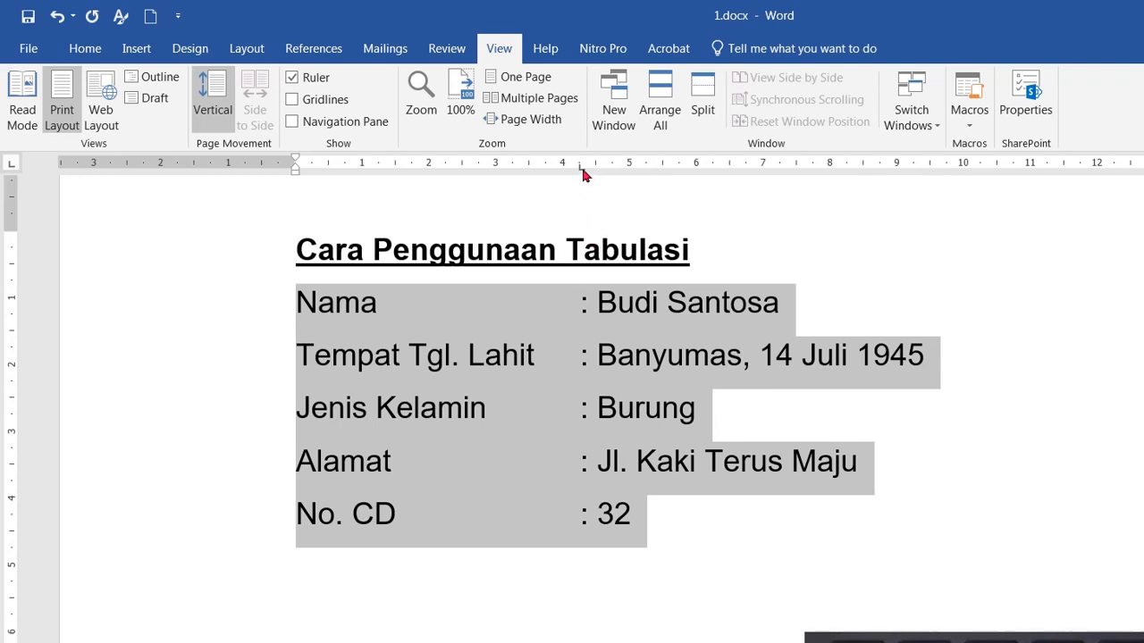
- Remove the five lines' shared tab stop and recreate it, repositioned at about 3.75 cm
{"action": "left_click_drag", "start_coordinate": [579, 167], "coordinate": [574, 209]}
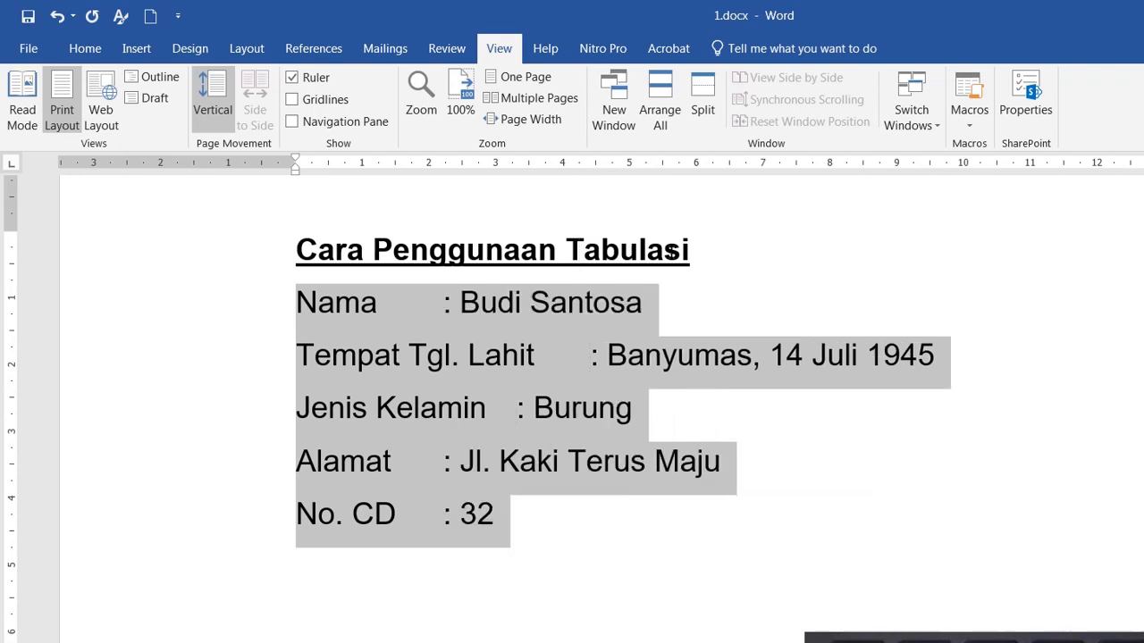
{"action": "left_click", "coordinate": [572, 170]}
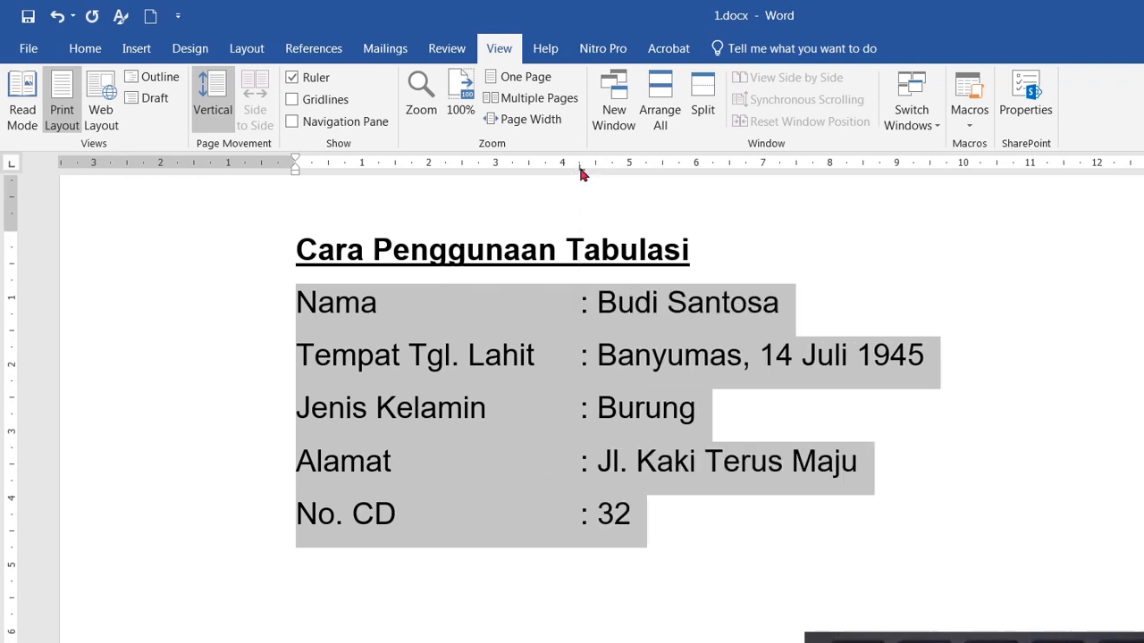
{"action": "left_click_drag", "start_coordinate": [580, 173], "coordinate": [552, 179]}
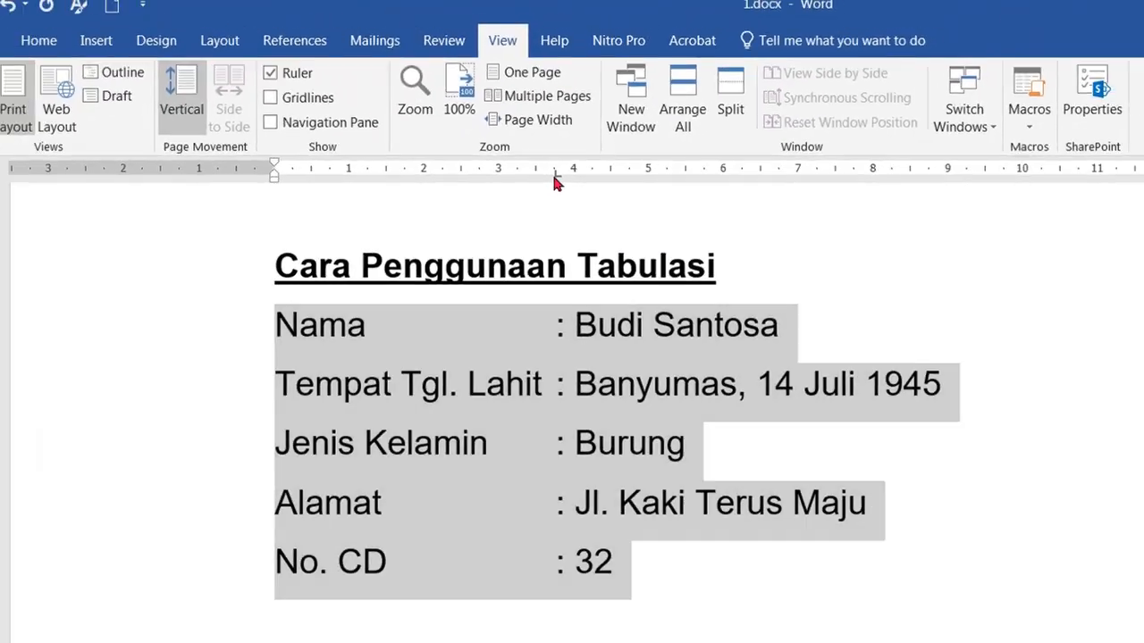
{"action": "double_click", "coordinate": [460, 249]}
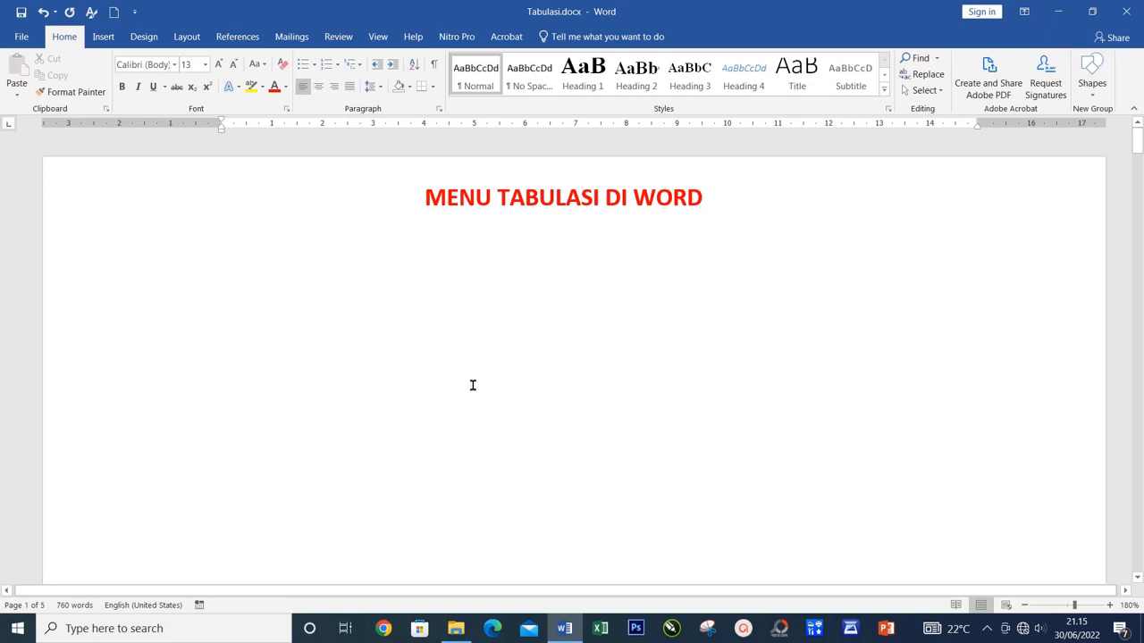
- Indent the MENU TABULASI DI WORD heading to its 7 cm left tab stop
{"action": "left_click", "coordinate": [425, 200]}
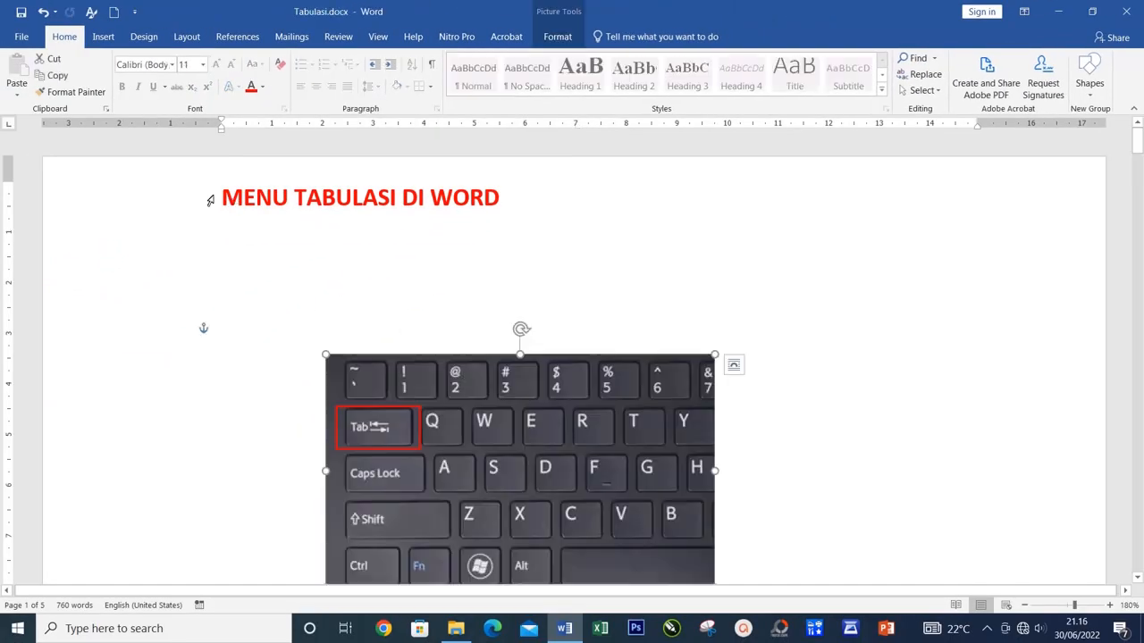
{"action": "left_click", "coordinate": [166, 218]}
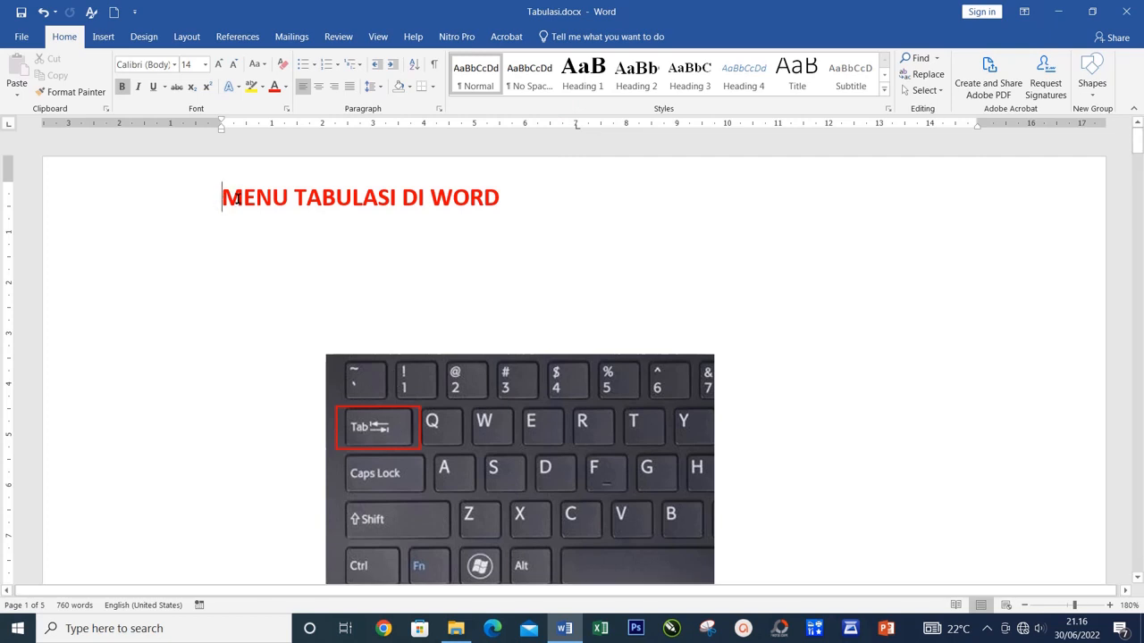
{"action": "key", "text": "Tab"}
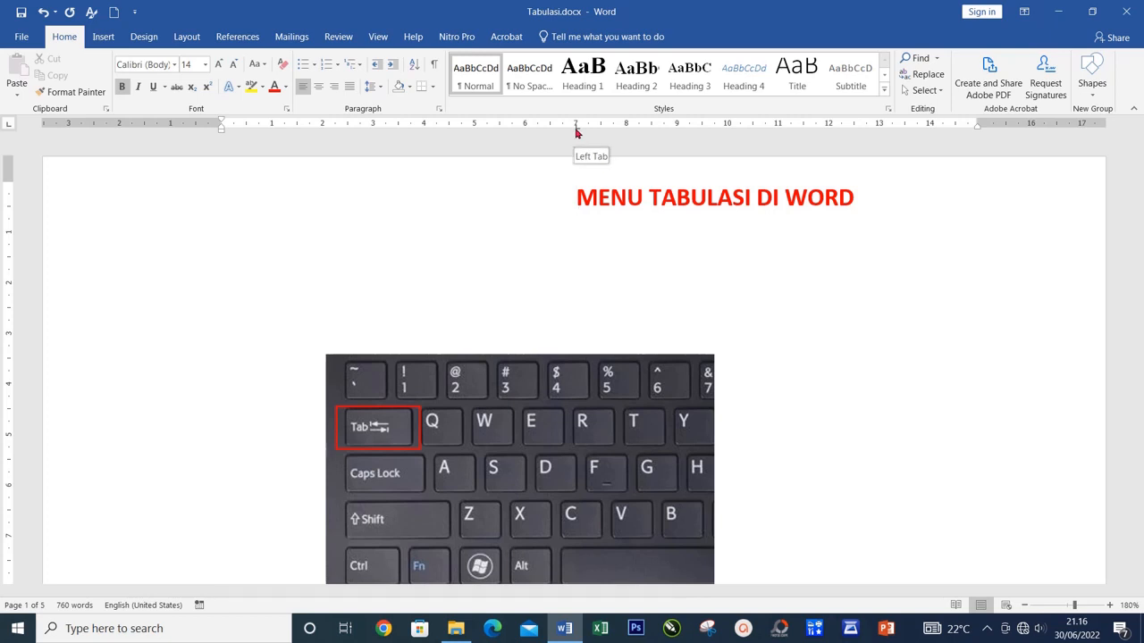
- View the Tabs settings for the heading's 7 cm tab stop and close them without making changes
{"action": "double_click", "coordinate": [576, 124]}
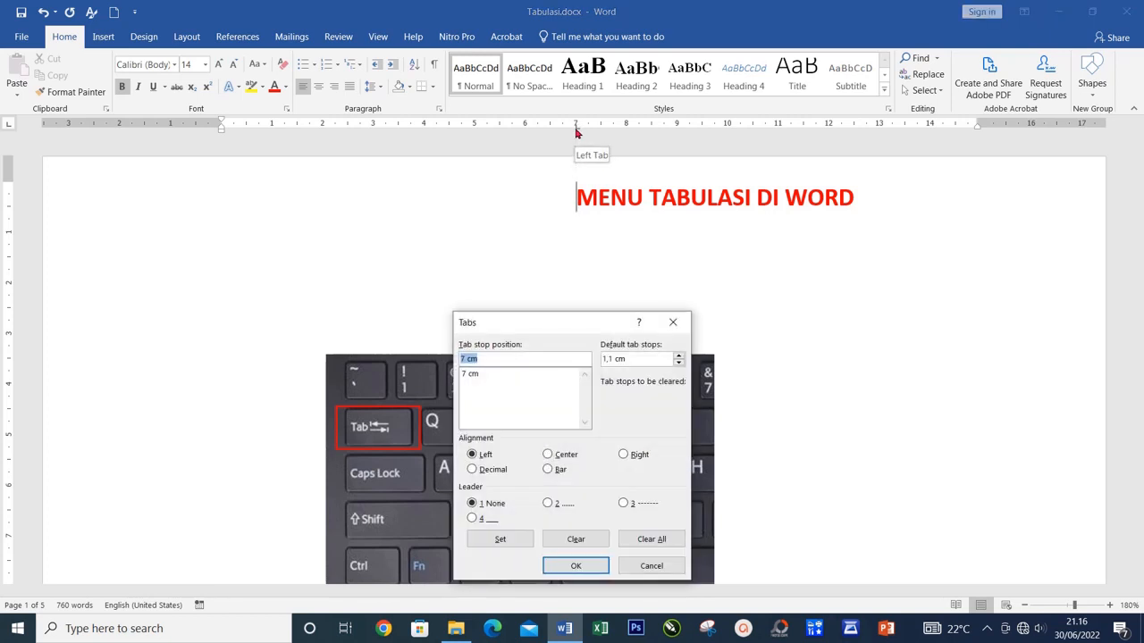
{"action": "left_click_drag", "start_coordinate": [559, 326], "coordinate": [575, 242]}
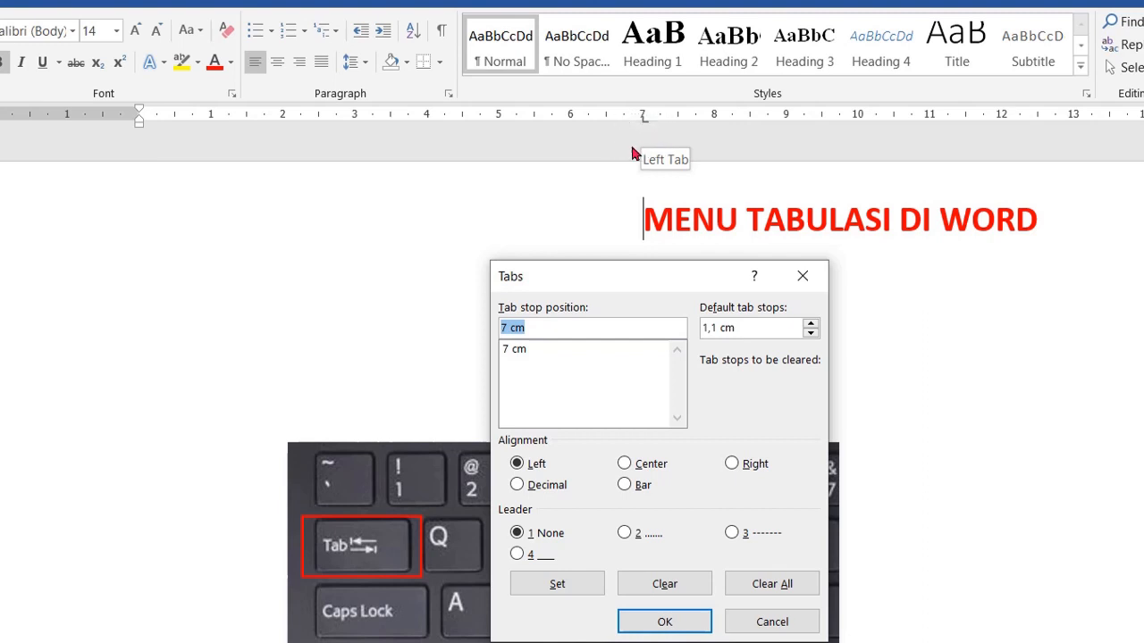
{"action": "left_click", "coordinate": [765, 622]}
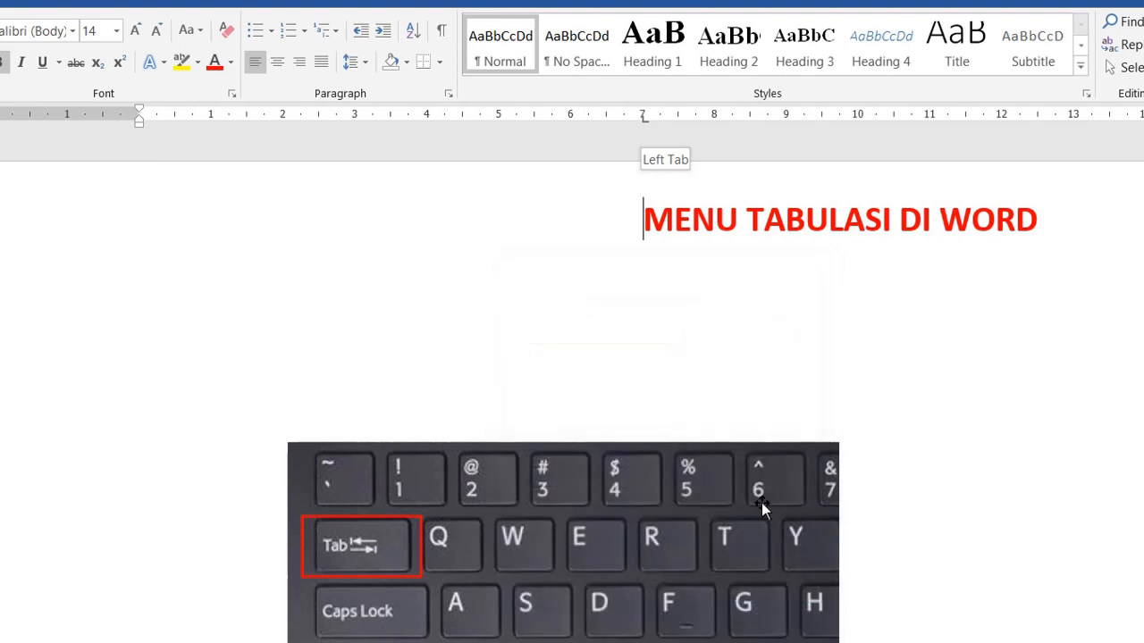
- Add a left tab stop at 10 cm to the heading and change its 7 cm tab stop to Center alignment
{"action": "double_click", "coordinate": [858, 120]}
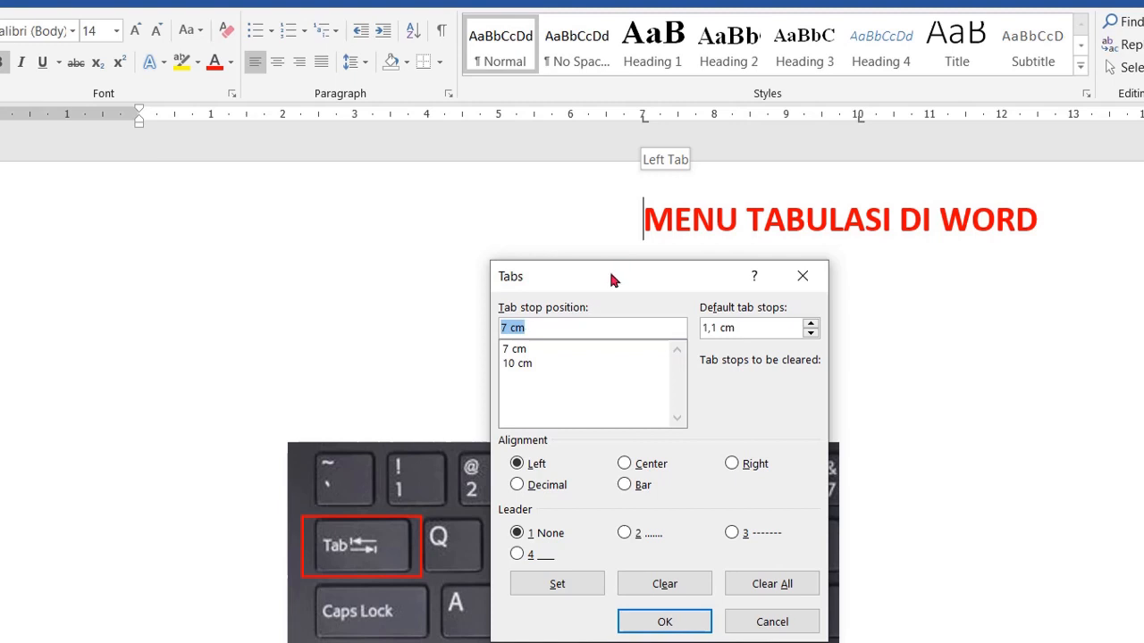
{"action": "left_click_drag", "start_coordinate": [614, 266], "coordinate": [616, 264]}
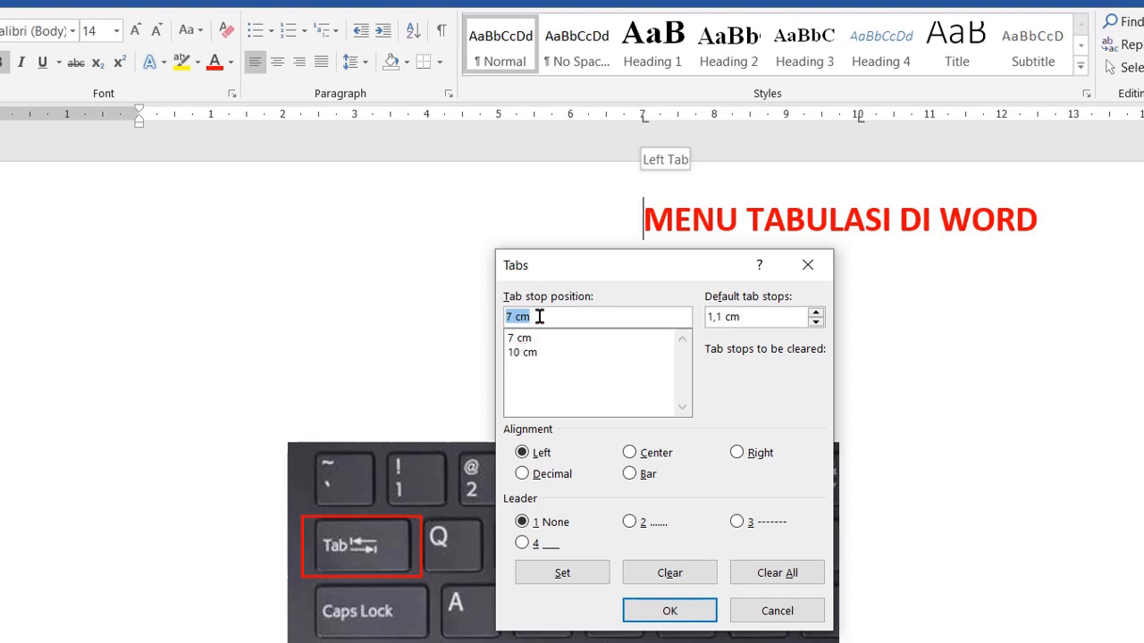
{"action": "left_click", "coordinate": [517, 337]}
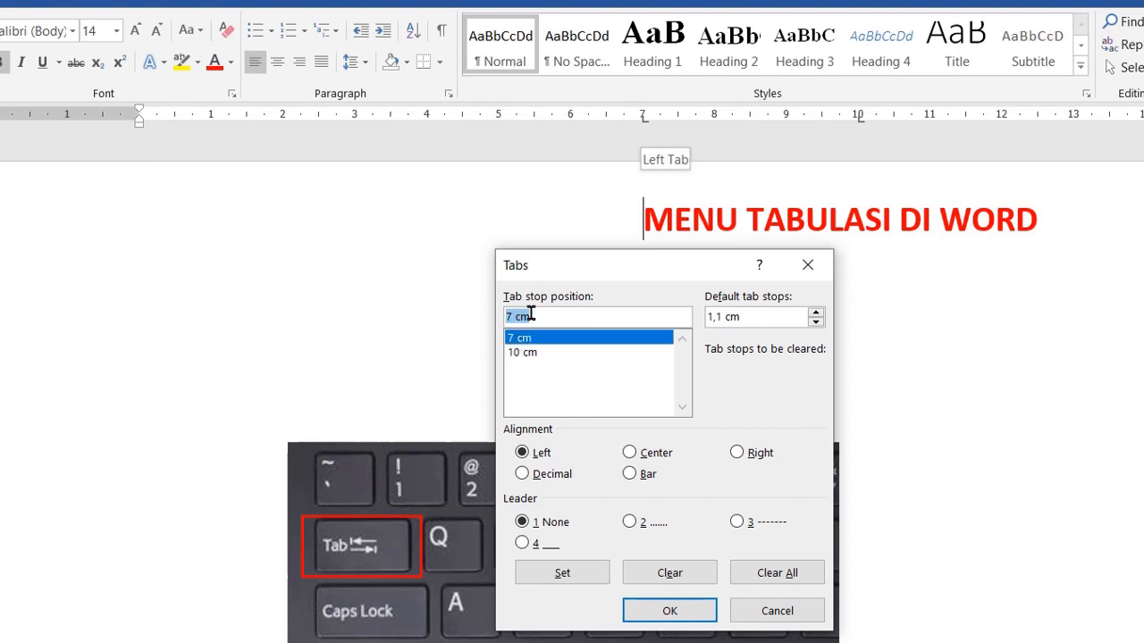
{"action": "left_click", "coordinate": [529, 354]}
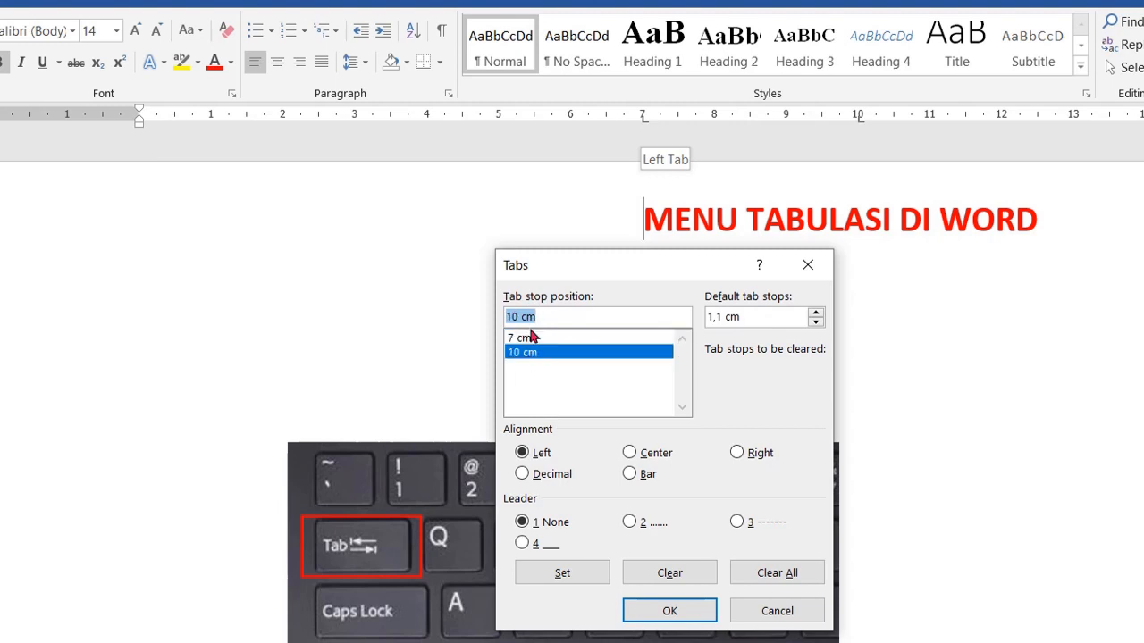
{"action": "left_click", "coordinate": [531, 342]}
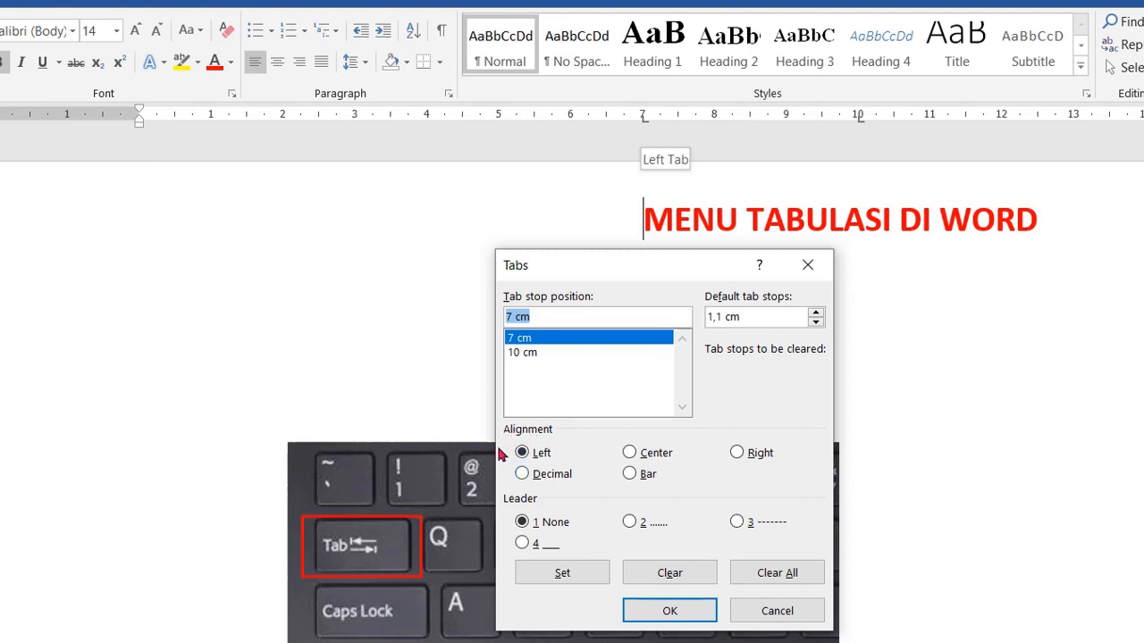
{"action": "left_click", "coordinate": [633, 454]}
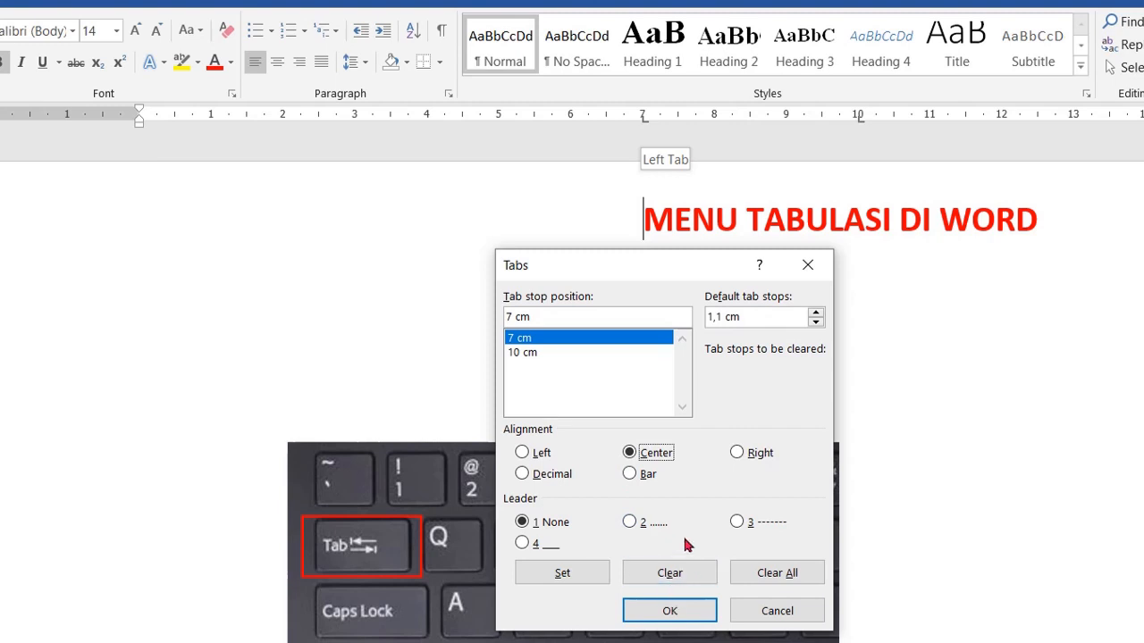
{"action": "left_click", "coordinate": [669, 608]}
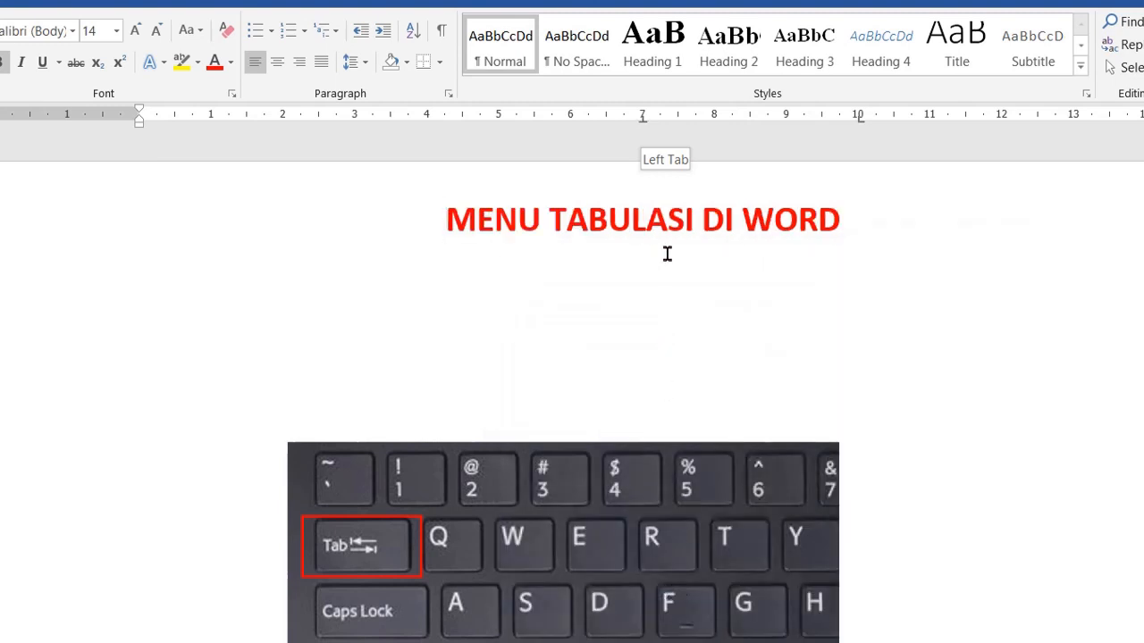
- Change the alignment of the heading's 7 cm tab stop to Right
{"action": "double_click", "coordinate": [643, 122]}
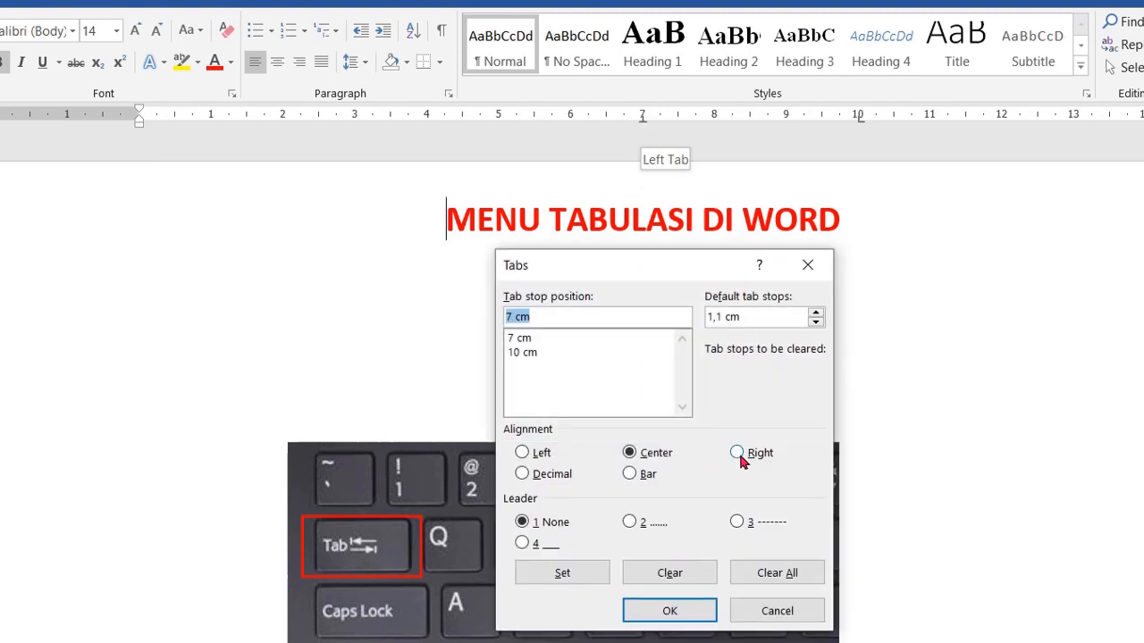
{"action": "left_click", "coordinate": [739, 456]}
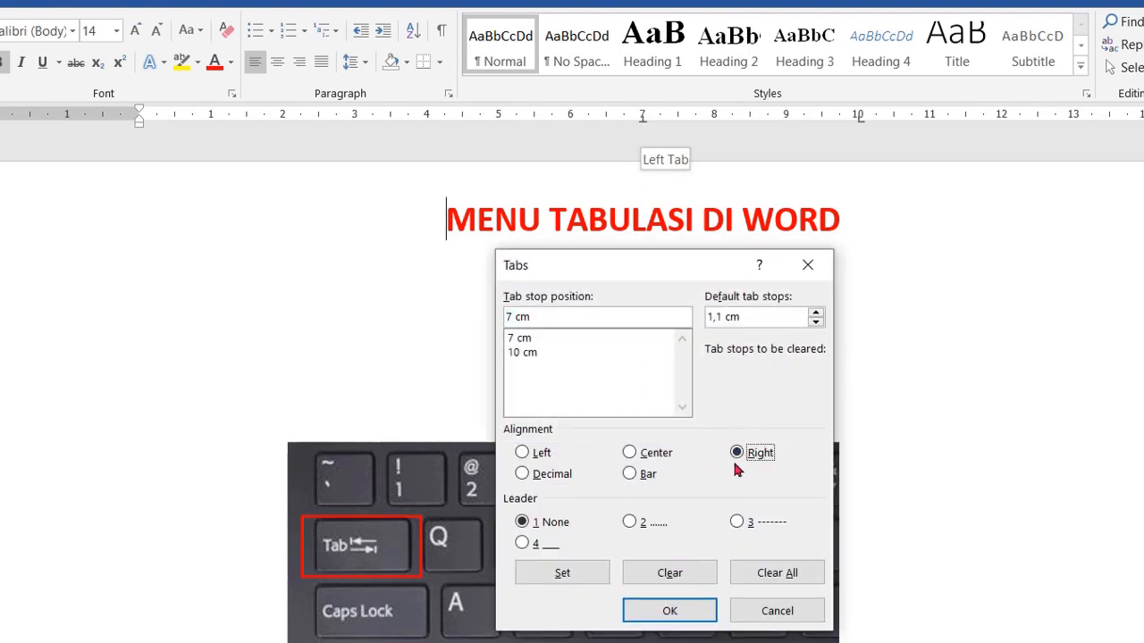
{"action": "left_click", "coordinate": [669, 610]}
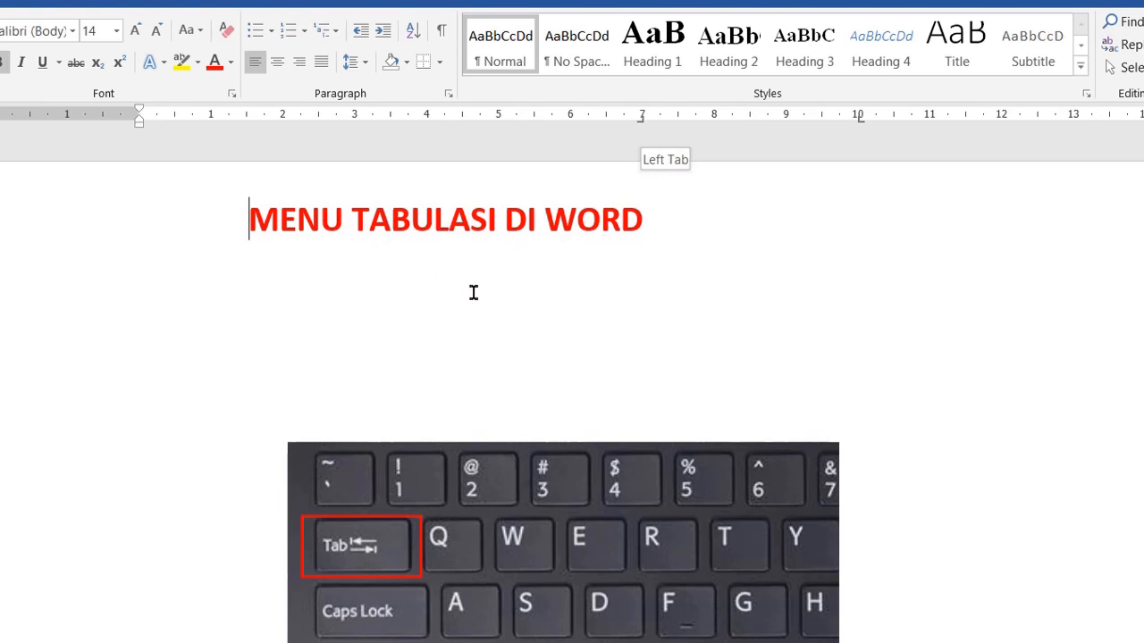
- Delete the keyboard picture above the budget list and the content directly below the list
{"action": "scroll", "coordinate": [478, 295], "scroll_direction": "down", "scroll_amount": 5}
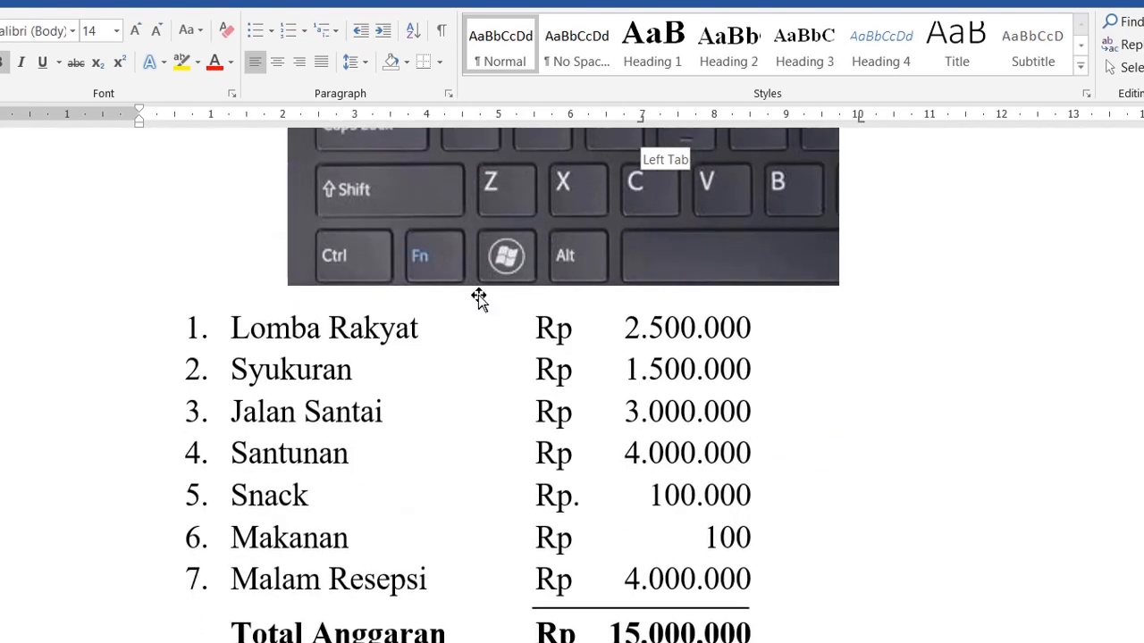
{"action": "scroll", "coordinate": [478, 295], "scroll_direction": "up", "scroll_amount": 4}
{"action": "left_click_drag", "start_coordinate": [479, 294], "coordinate": [480, 200]}
{"action": "key", "text": "Delete"}
{"action": "scroll", "coordinate": [474, 268], "scroll_direction": "down", "scroll_amount": 4}
{"action": "left_click_drag", "start_coordinate": [40, 487], "coordinate": [39, 593]}
{"action": "key", "text": "Delete"}
{"action": "scroll", "coordinate": [40, 595], "scroll_direction": "up", "scroll_amount": 3}
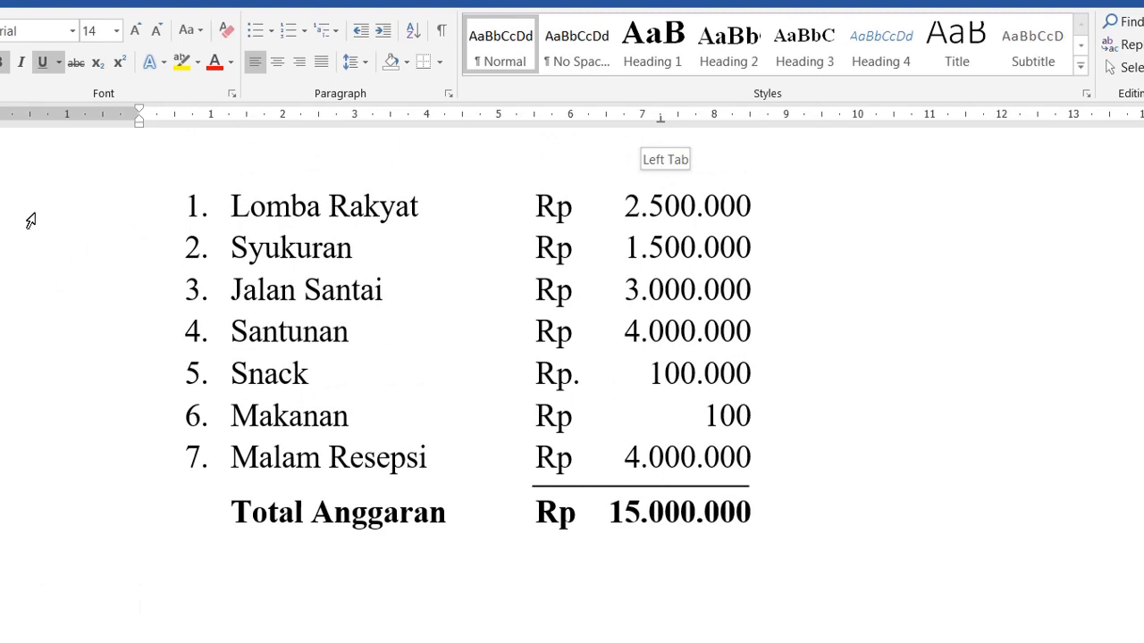
- Copy the whole budget list from Lomba Rakyat through Total Anggaran
{"action": "left_click_drag", "start_coordinate": [16, 209], "coordinate": [7, 490]}
{"action": "key", "text": "ctrl+c"}
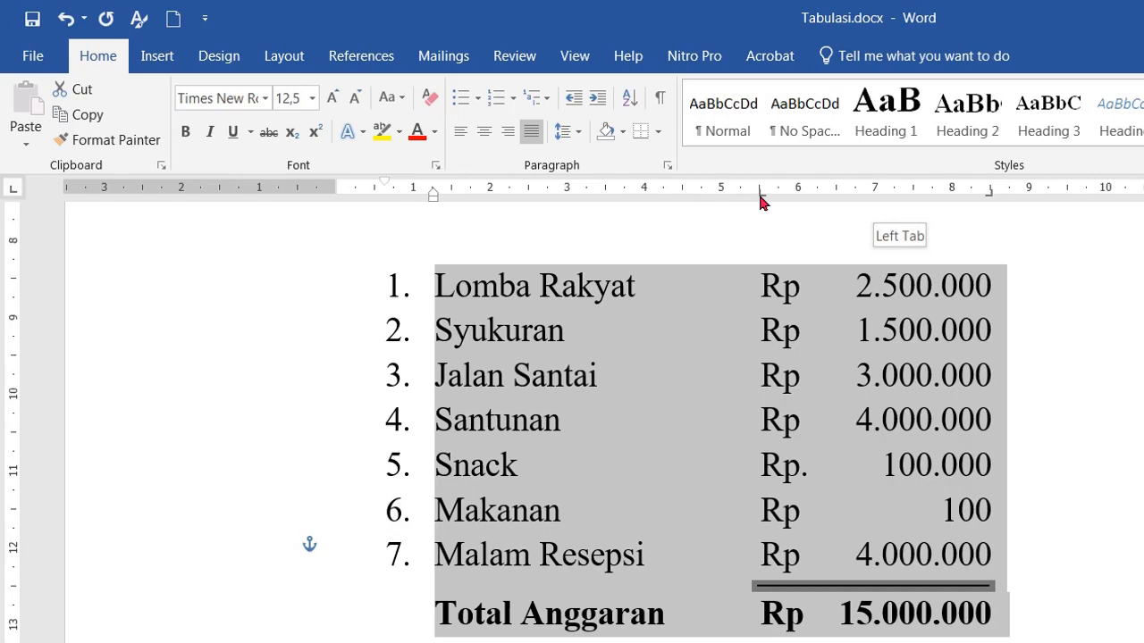
- Examine the Tabs settings of the budget list, including the Center and Right alignment options for the 5,5 cm tab stop
{"action": "double_click", "coordinate": [761, 191]}
{"action": "left_click_drag", "start_coordinate": [831, 351], "coordinate": [1142, 267]}
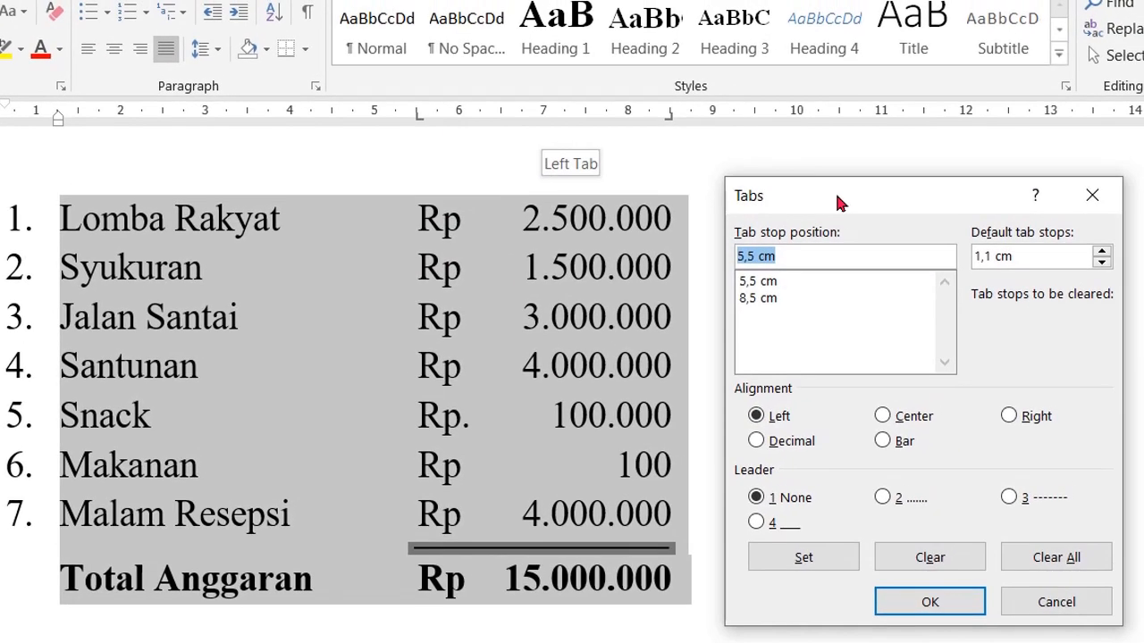
{"action": "left_click_drag", "start_coordinate": [834, 198], "coordinate": [841, 198]}
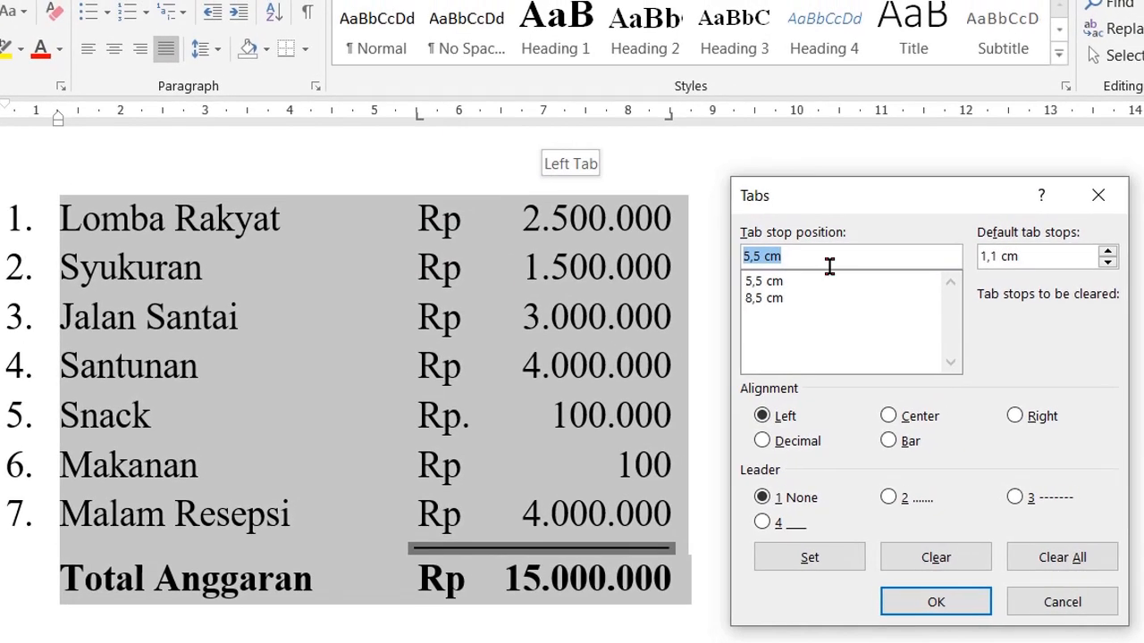
{"action": "left_click", "coordinate": [912, 420]}
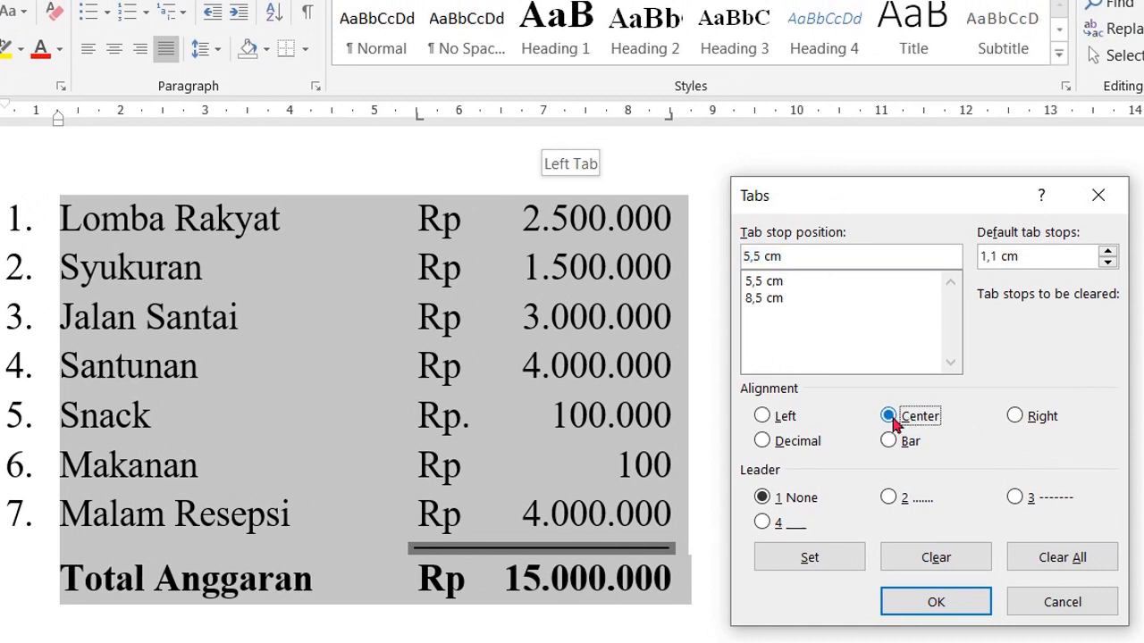
{"action": "left_click", "coordinate": [1032, 426]}
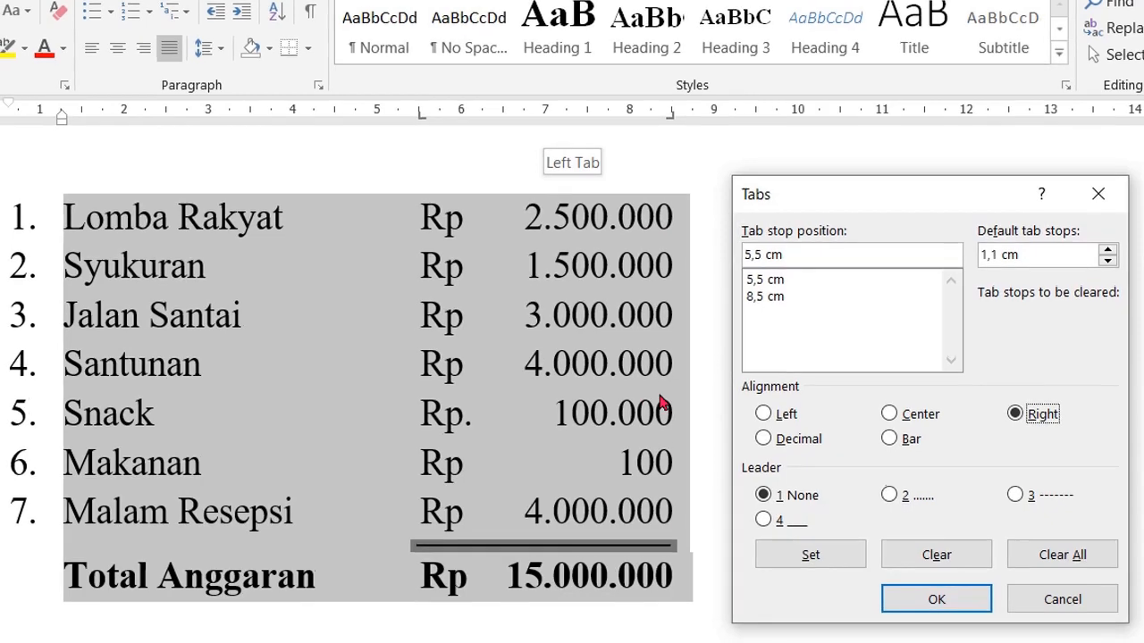
{"action": "key", "text": "Return"}
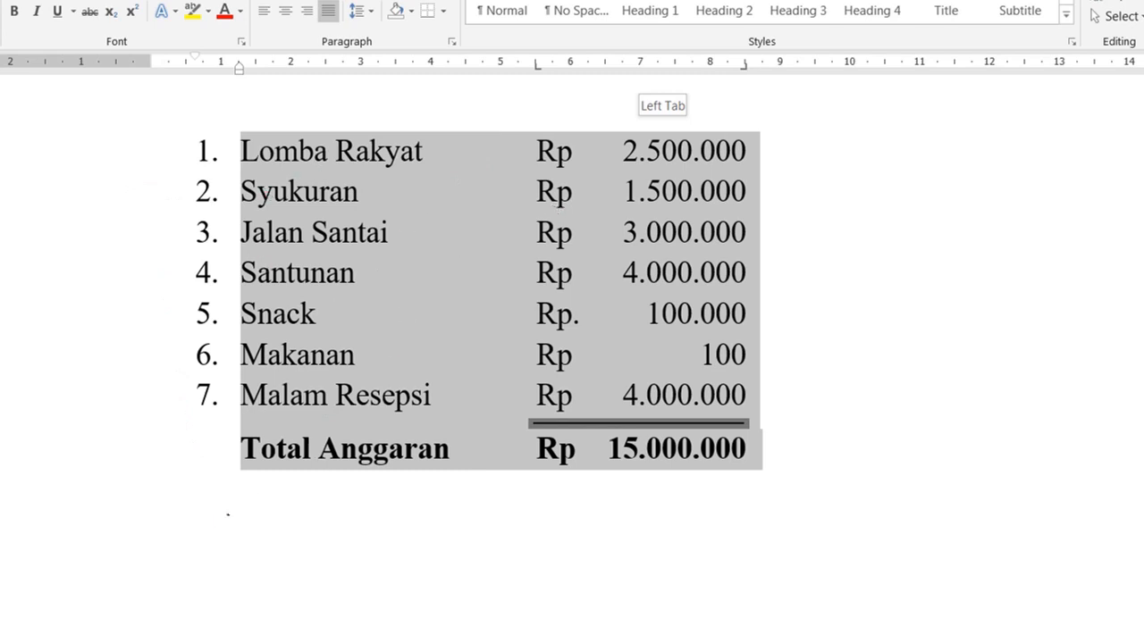
- Paste the copied budget list into the empty space below the original Total Anggaran line
{"action": "left_click", "coordinate": [223, 523]}
{"action": "scroll", "coordinate": [293, 532], "scroll_direction": "down", "scroll_amount": 5}
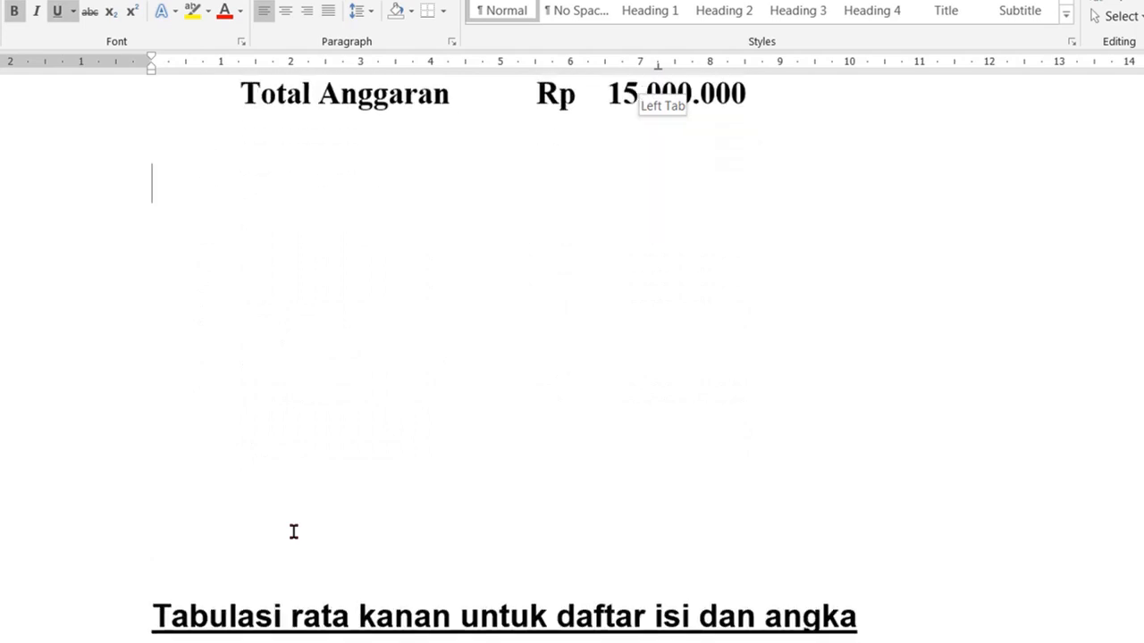
{"action": "key", "text": "ctrl+v"}
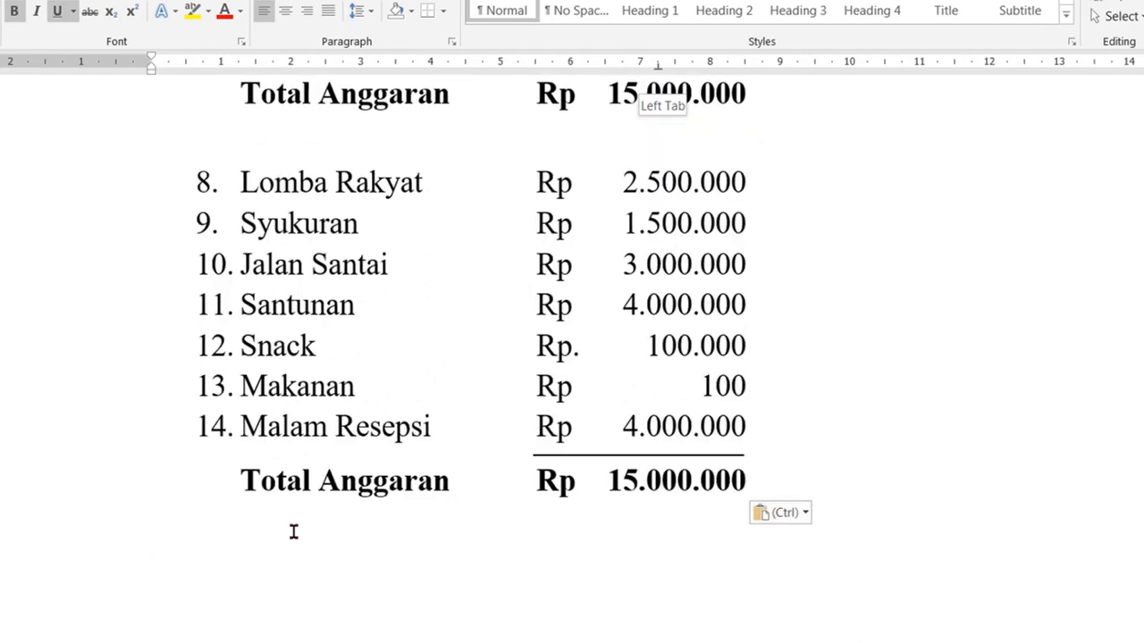
- Remove both tab stops, at 5.5 cm and 8.5 cm, from all lines of the pasted list
{"action": "left_click_drag", "start_coordinate": [67, 184], "coordinate": [48, 475]}
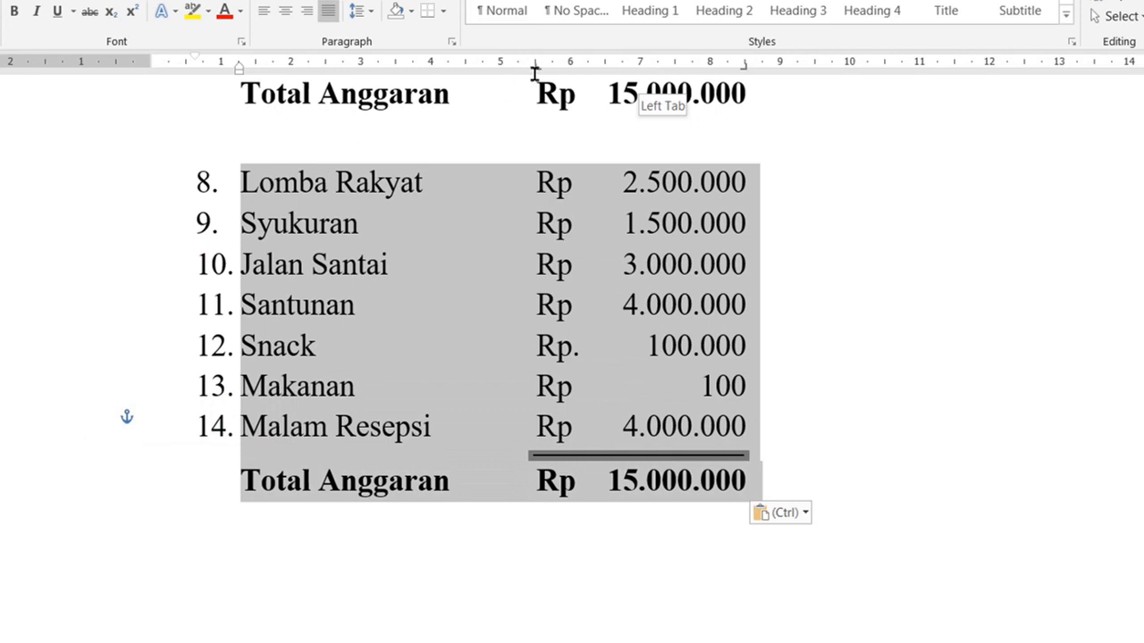
{"action": "left_click_drag", "start_coordinate": [543, 125], "coordinate": [543, 126]}
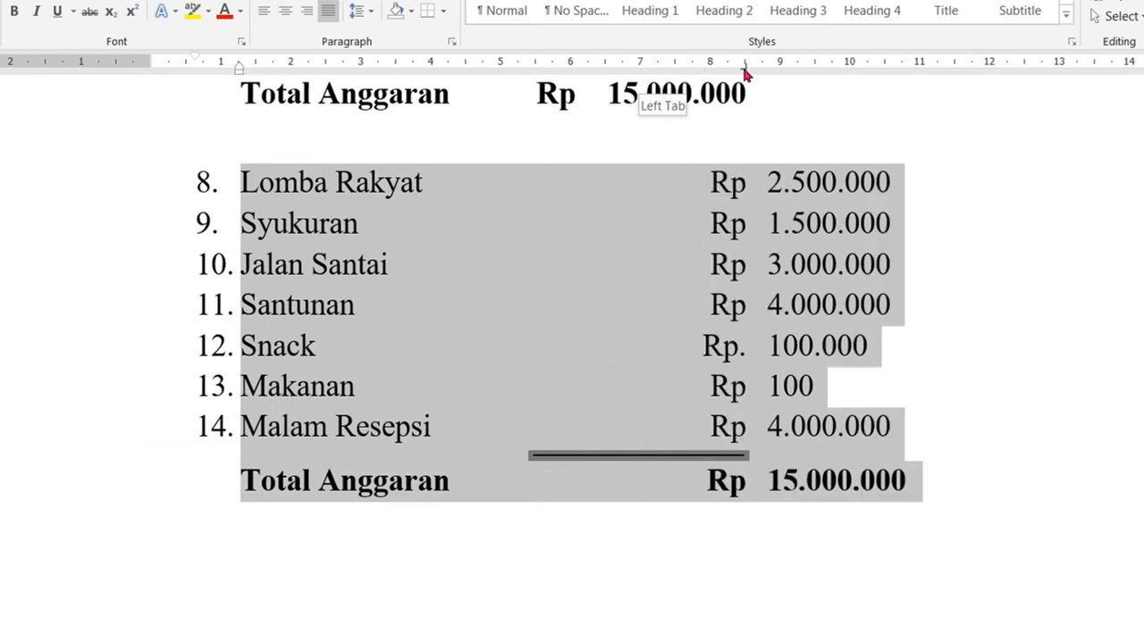
{"action": "left_click_drag", "start_coordinate": [746, 66], "coordinate": [734, 121]}
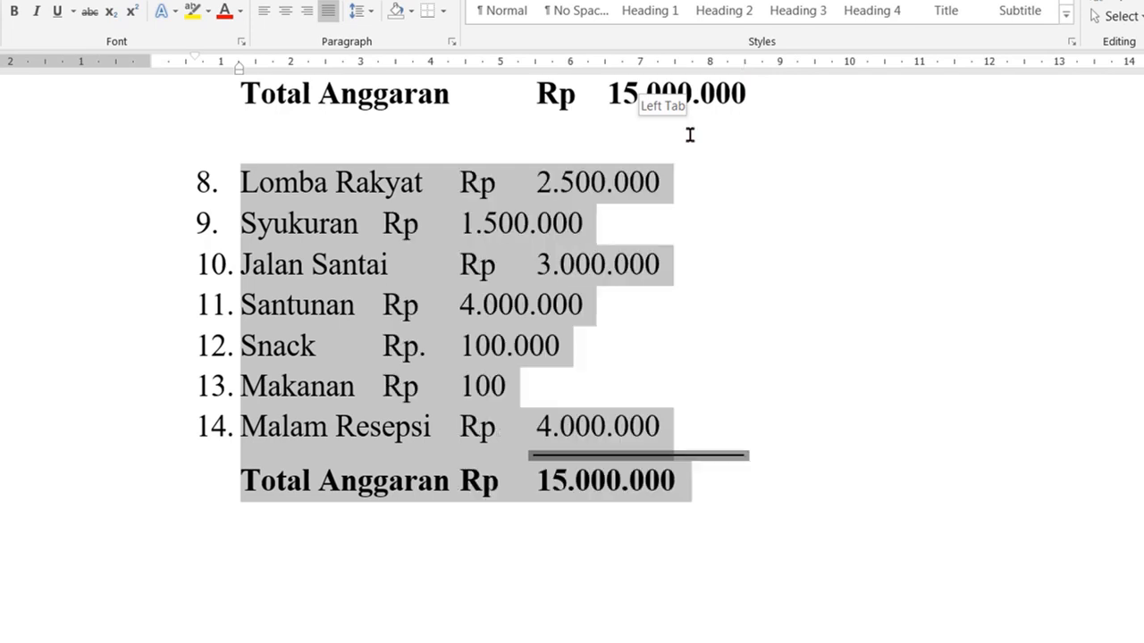
{"action": "left_click", "coordinate": [636, 189]}
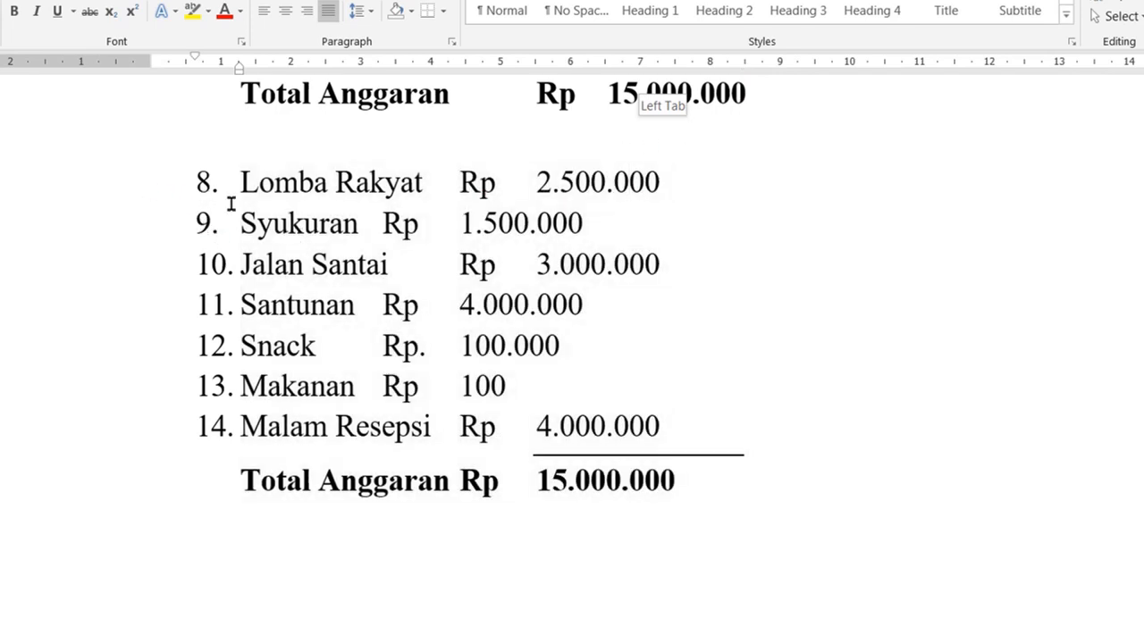
- Add left tab stops at 5 cm and 7.5 cm to all lines of the pasted list
{"action": "left_click_drag", "start_coordinate": [85, 195], "coordinate": [48, 462]}
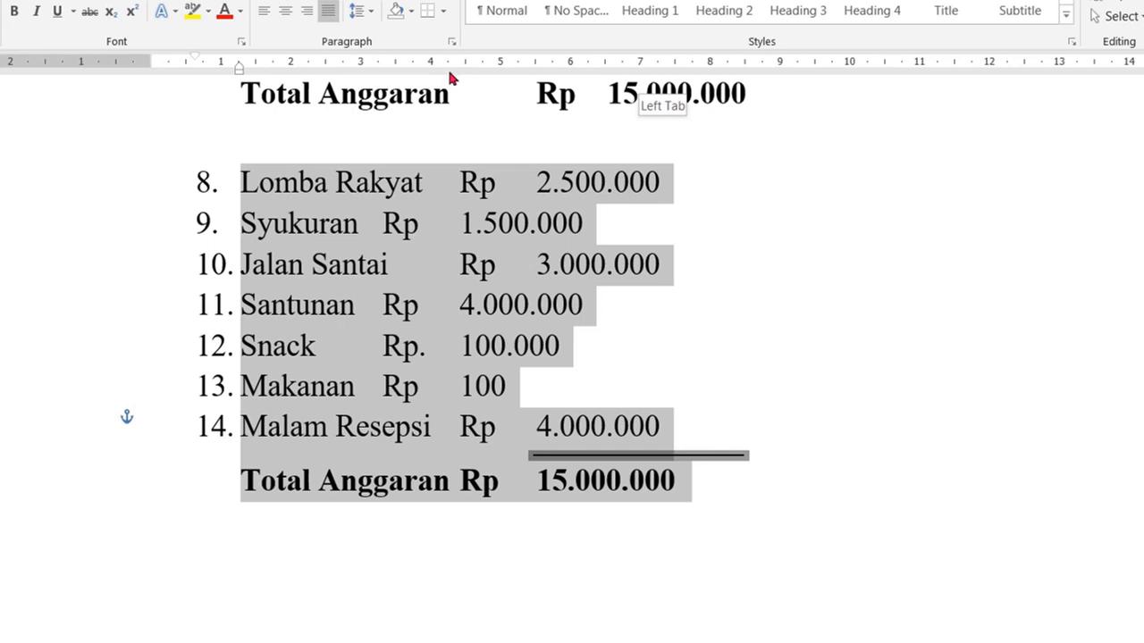
{"action": "left_click", "coordinate": [500, 66]}
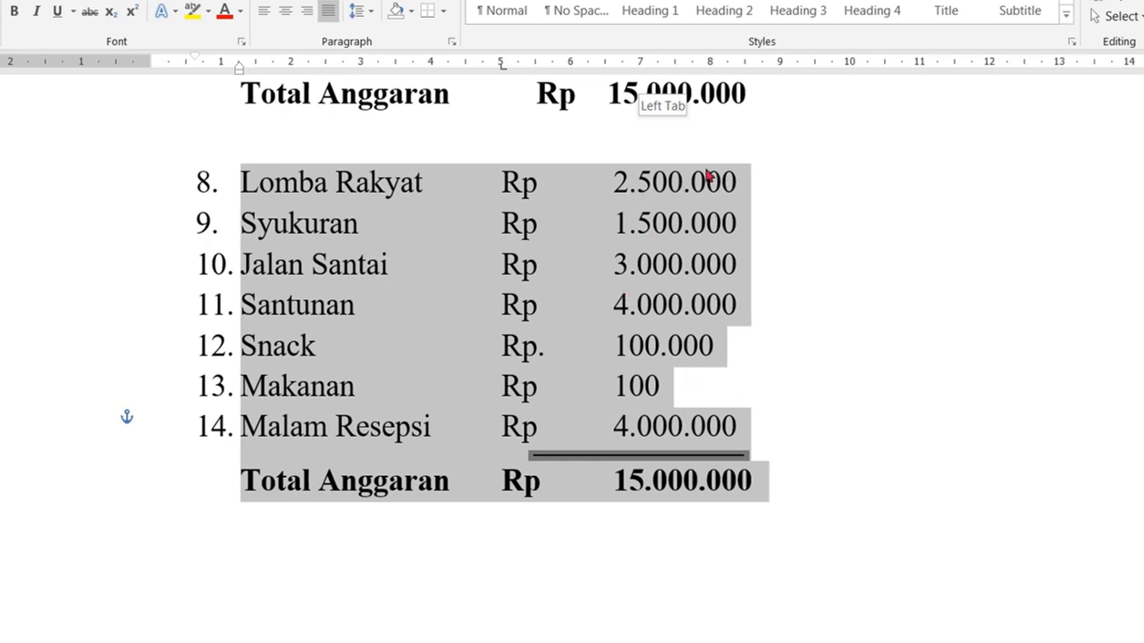
{"action": "left_click", "coordinate": [676, 75]}
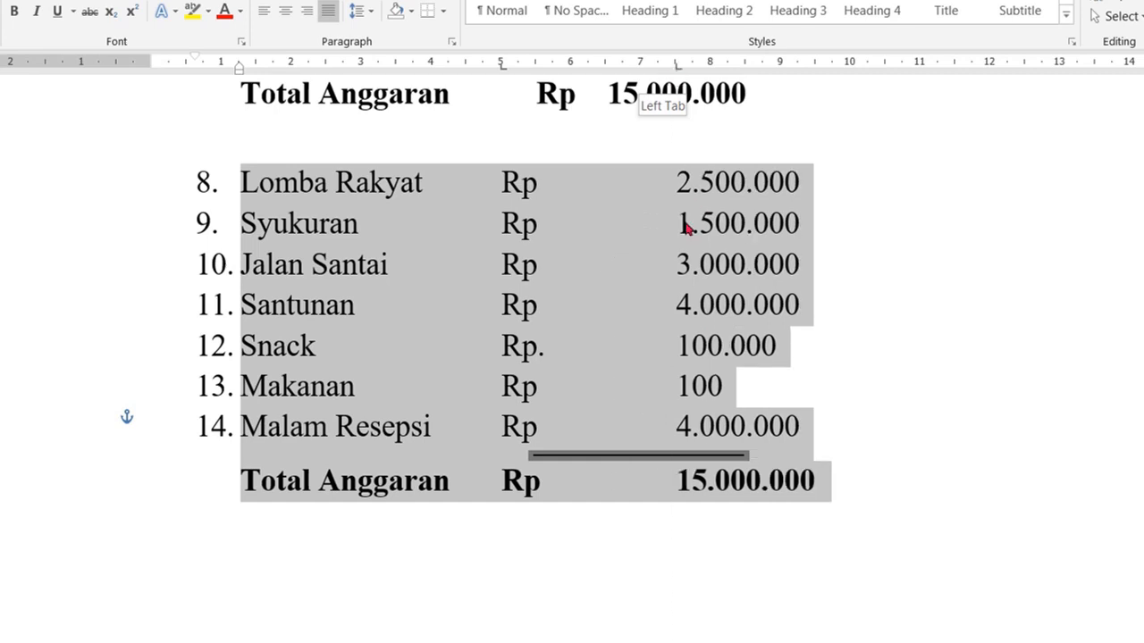
- Change the pasted list's 7,5 cm tab stop to Right alignment so the amounts line up on their last digits
{"action": "double_click", "coordinate": [676, 70]}
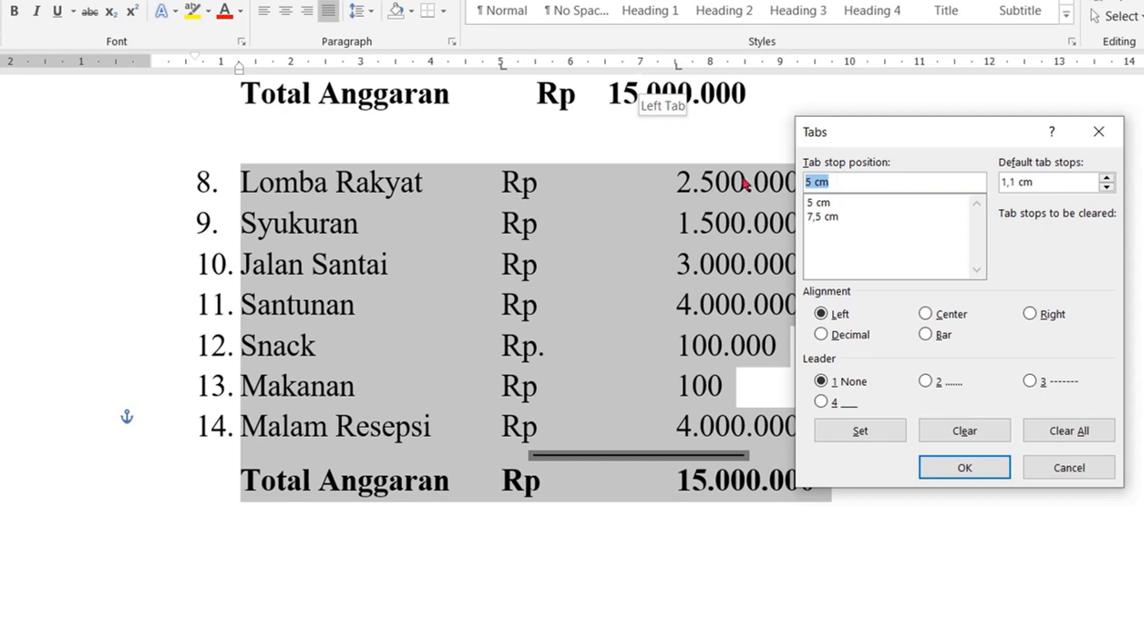
{"action": "left_click", "coordinate": [824, 218]}
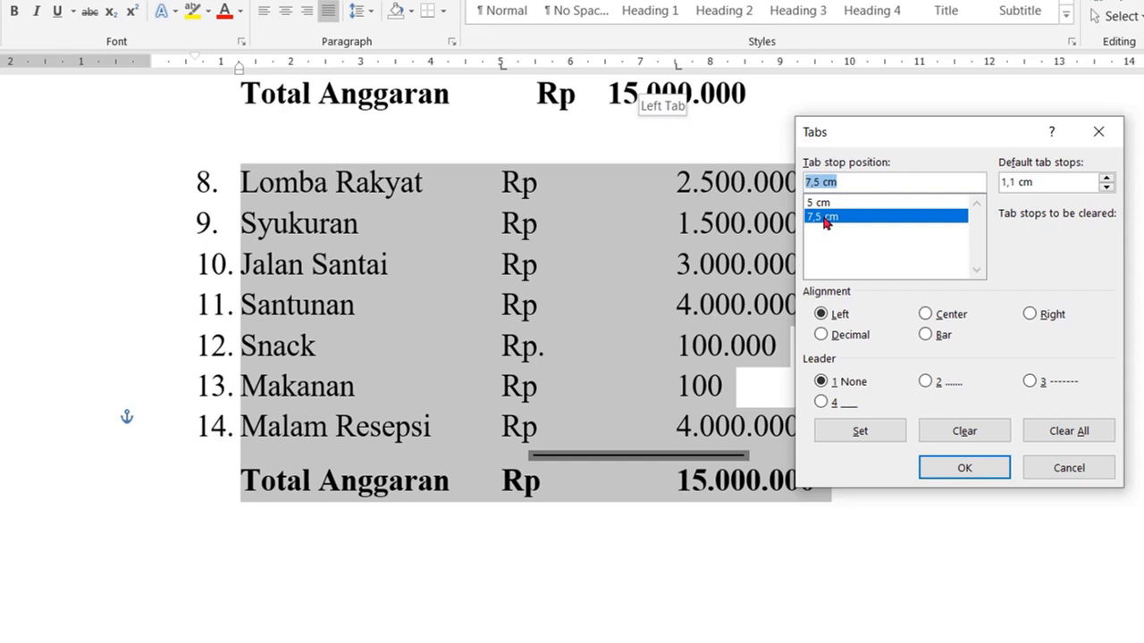
{"action": "left_click", "coordinate": [1031, 318]}
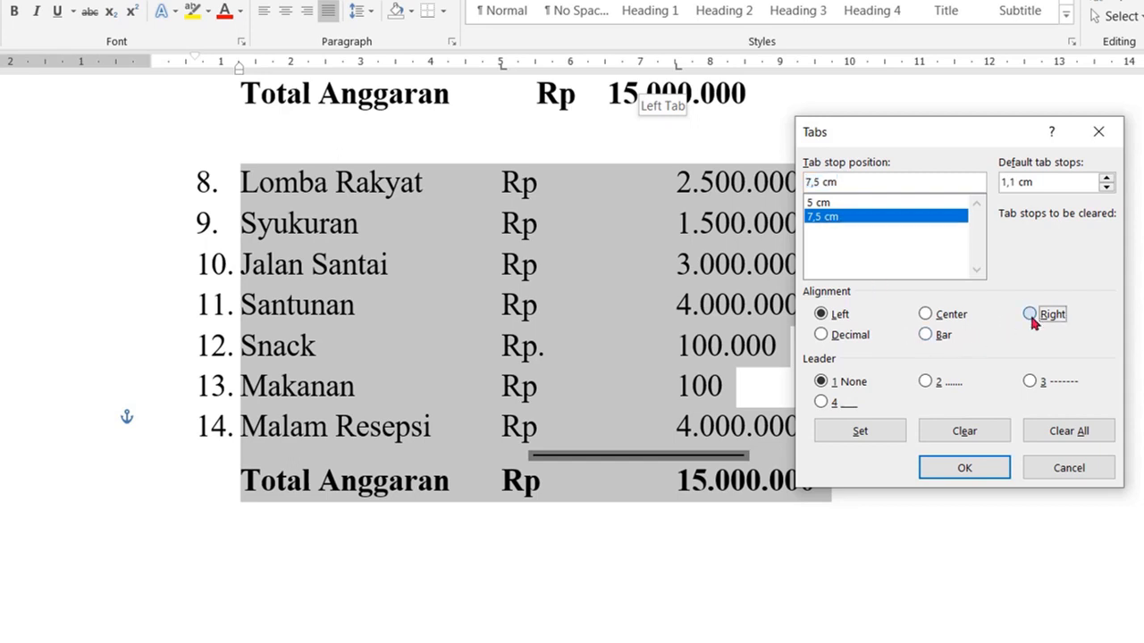
{"action": "left_click", "coordinate": [951, 467]}
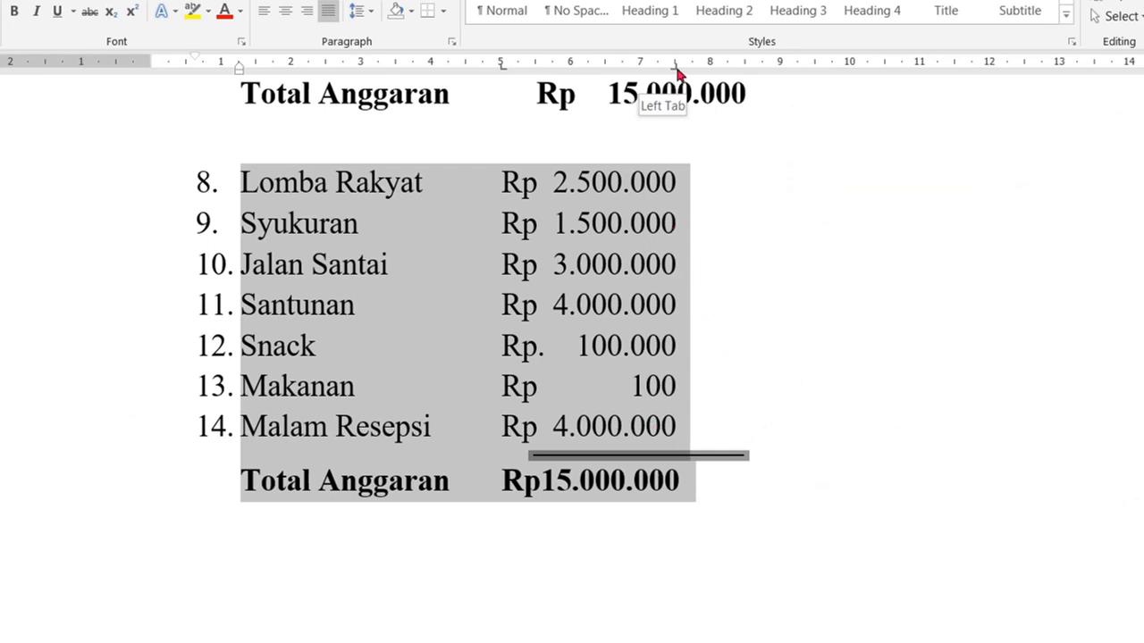
- Move the pasted list's left tab stop to about 4.5 cm and its right tab stop to about 7.25 cm
{"action": "left_click_drag", "start_coordinate": [677, 74], "coordinate": [698, 77]}
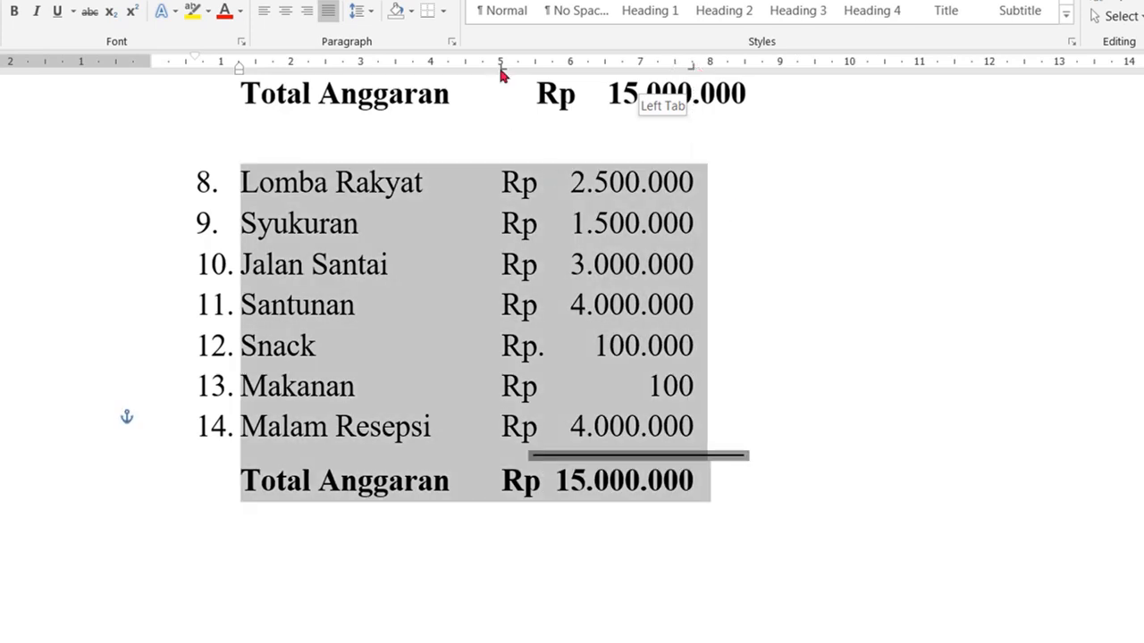
{"action": "left_click_drag", "start_coordinate": [502, 69], "coordinate": [467, 64]}
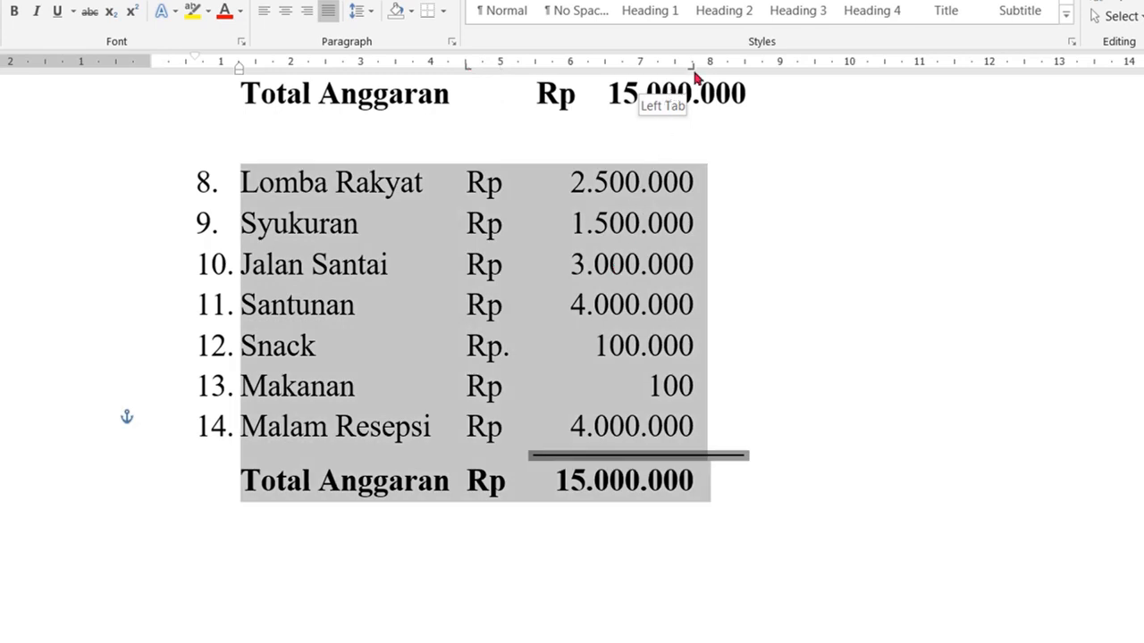
{"action": "left_click_drag", "start_coordinate": [695, 75], "coordinate": [655, 81]}
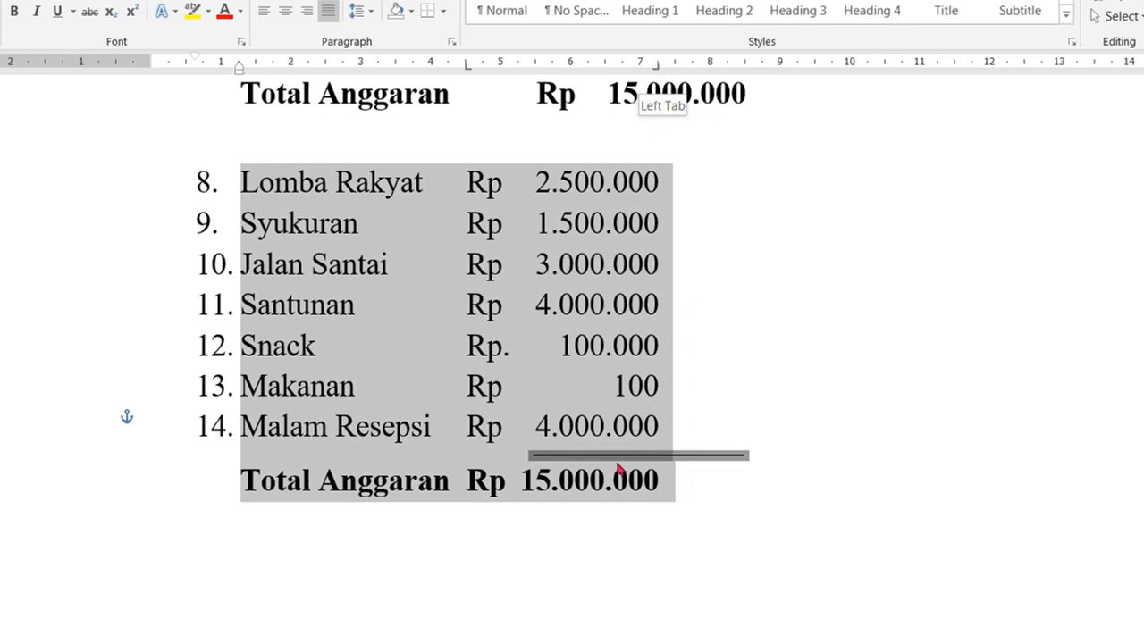
- Move the sum line above the pasted list's total so it sits under the Rp and amount columns
{"action": "left_click", "coordinate": [701, 457]}
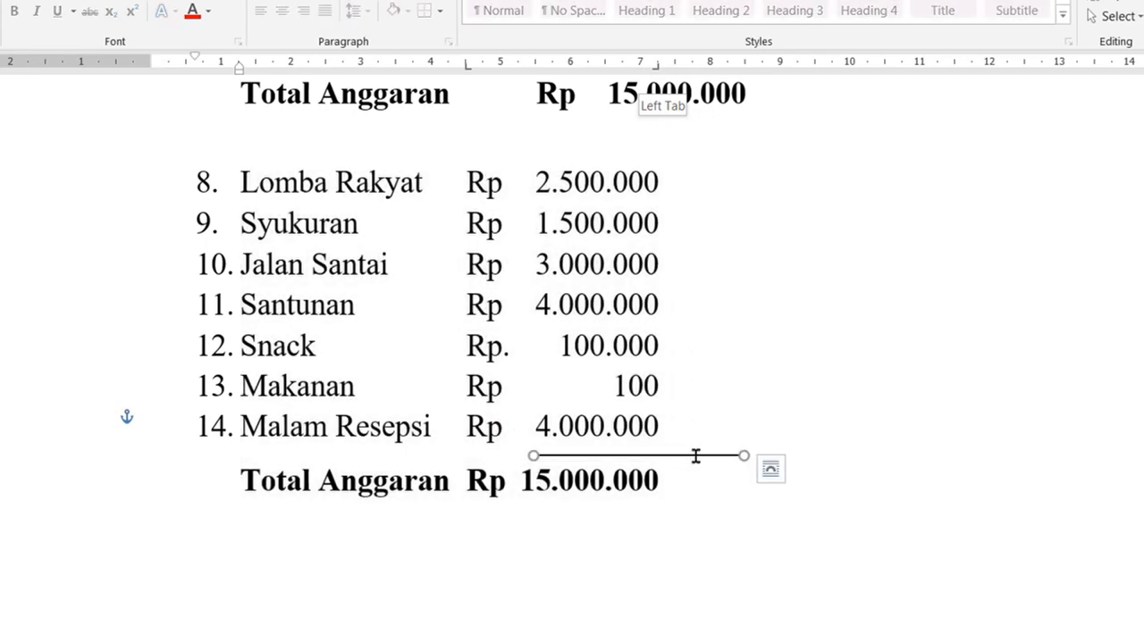
{"action": "left_click_drag", "start_coordinate": [696, 456], "coordinate": [624, 455]}
{"action": "left_click", "coordinate": [339, 577]}
- Set a left tab stop at 3,75 cm and a right-aligned tab stop at 7,5 cm on the blank line below the total
{"action": "scroll", "coordinate": [340, 554], "scroll_direction": "down", "scroll_amount": 3}
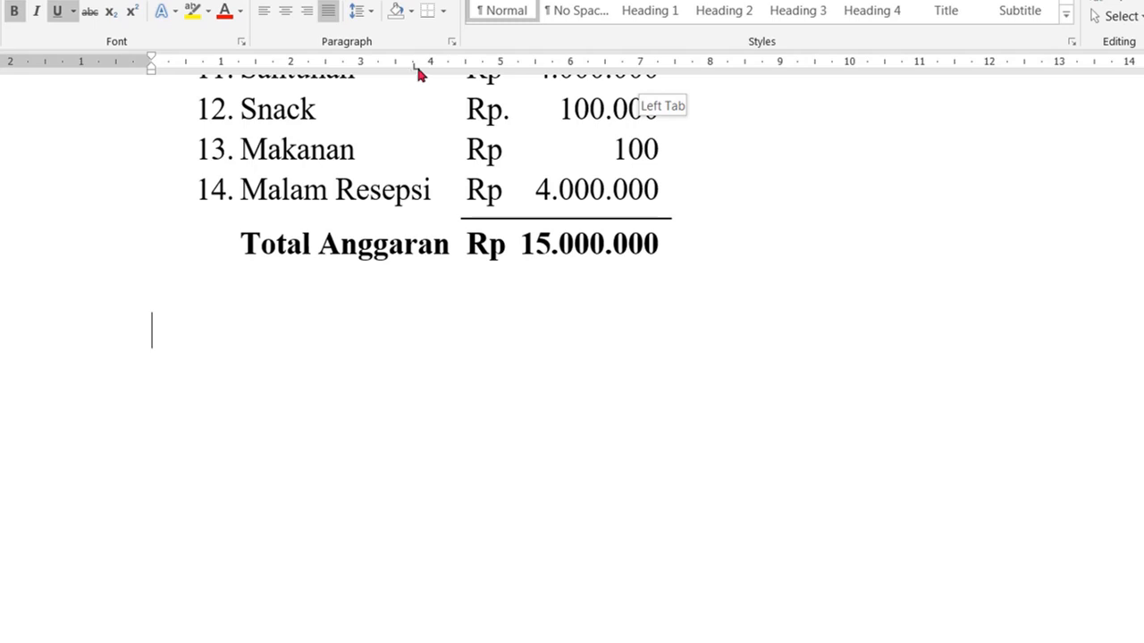
{"action": "scroll", "coordinate": [227, 365], "scroll_direction": "down", "scroll_amount": 2}
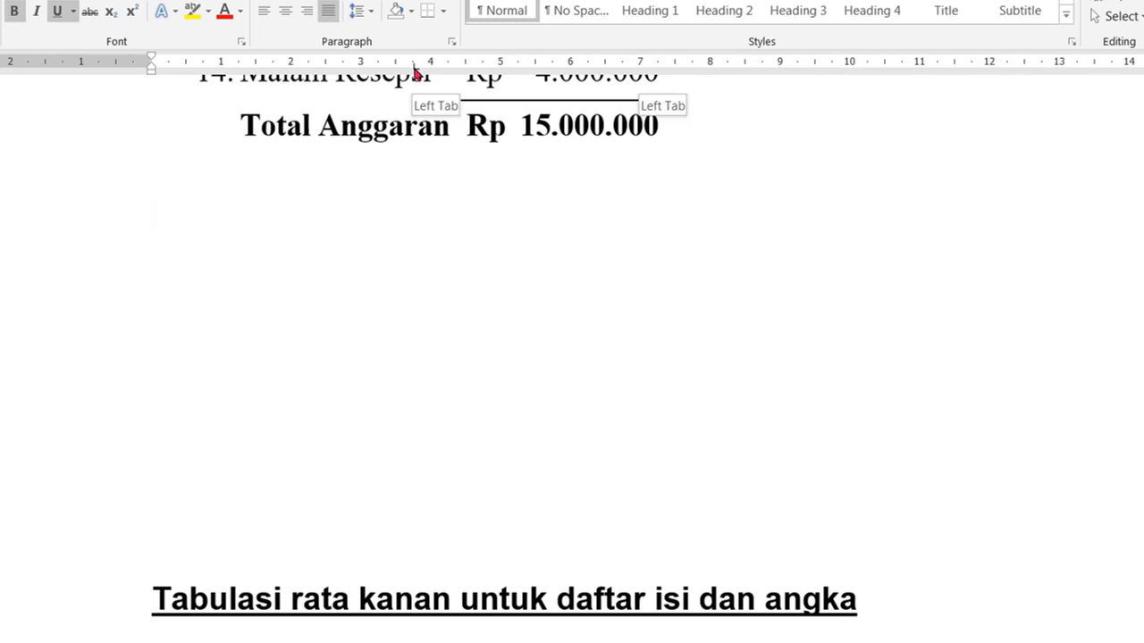
{"action": "left_click", "coordinate": [675, 70]}
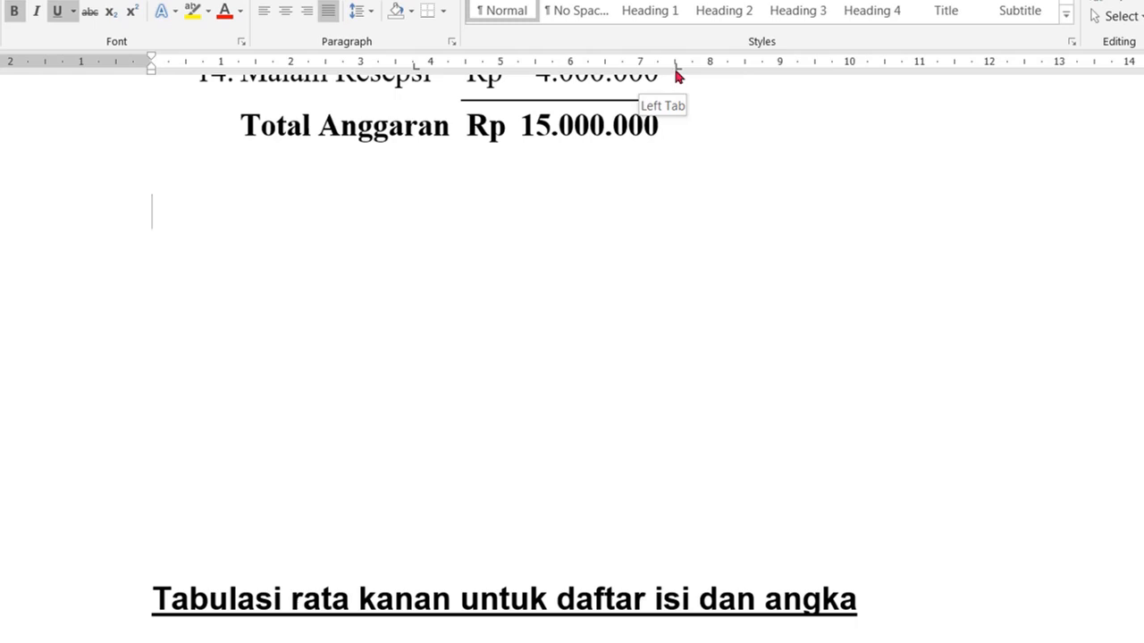
{"action": "left_click", "coordinate": [675, 70]}
{"action": "left_click", "coordinate": [676, 70]}
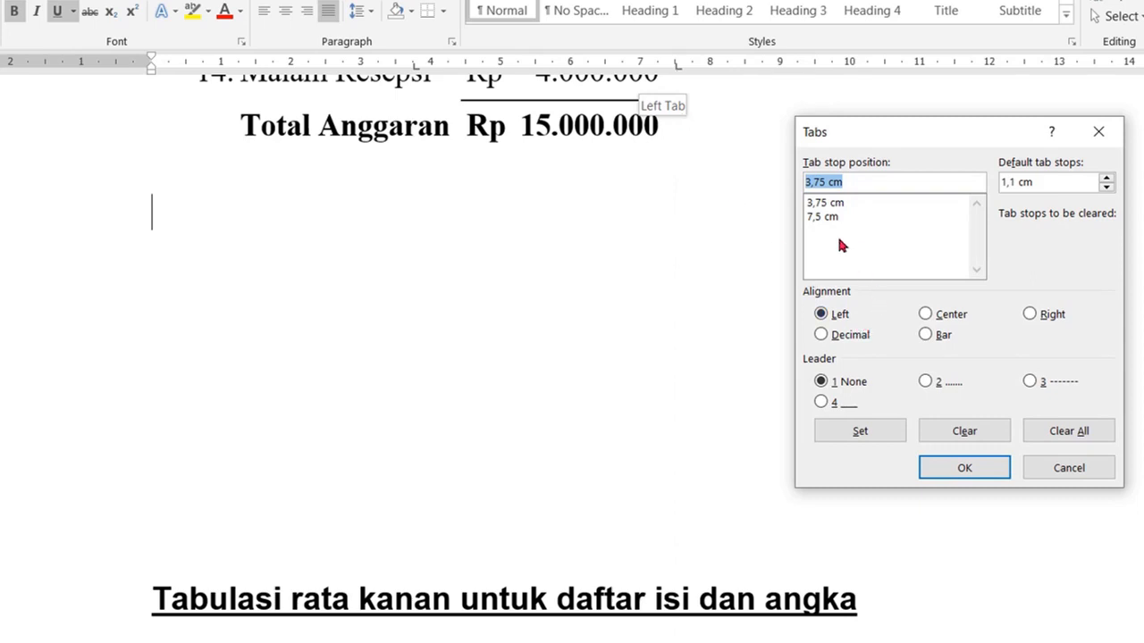
{"action": "left_click", "coordinate": [824, 217]}
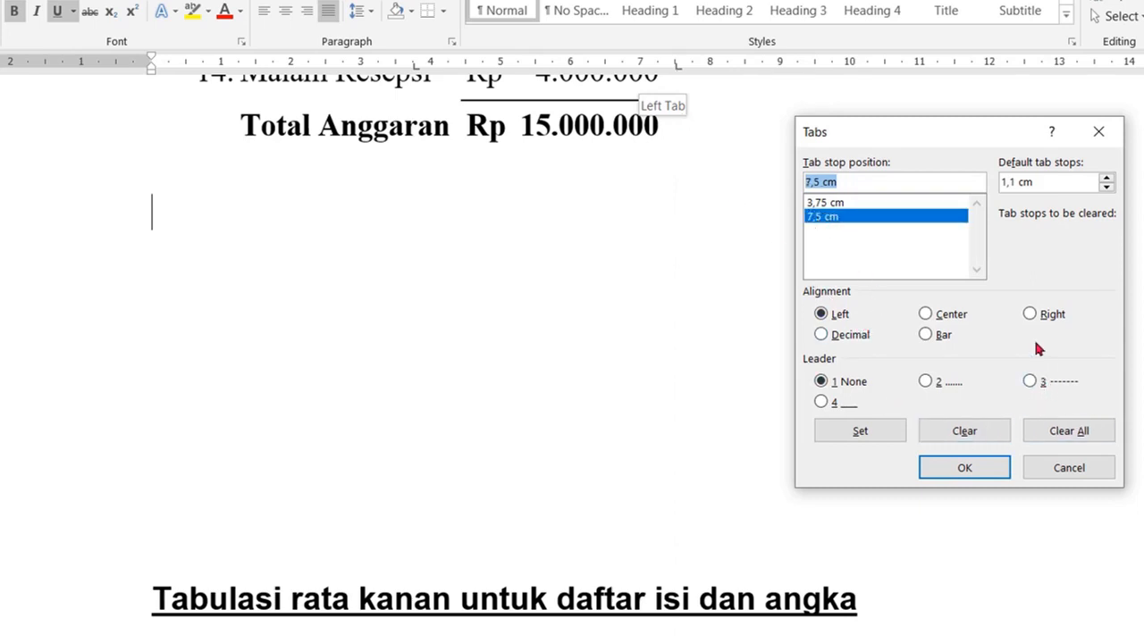
{"action": "left_click", "coordinate": [1030, 314]}
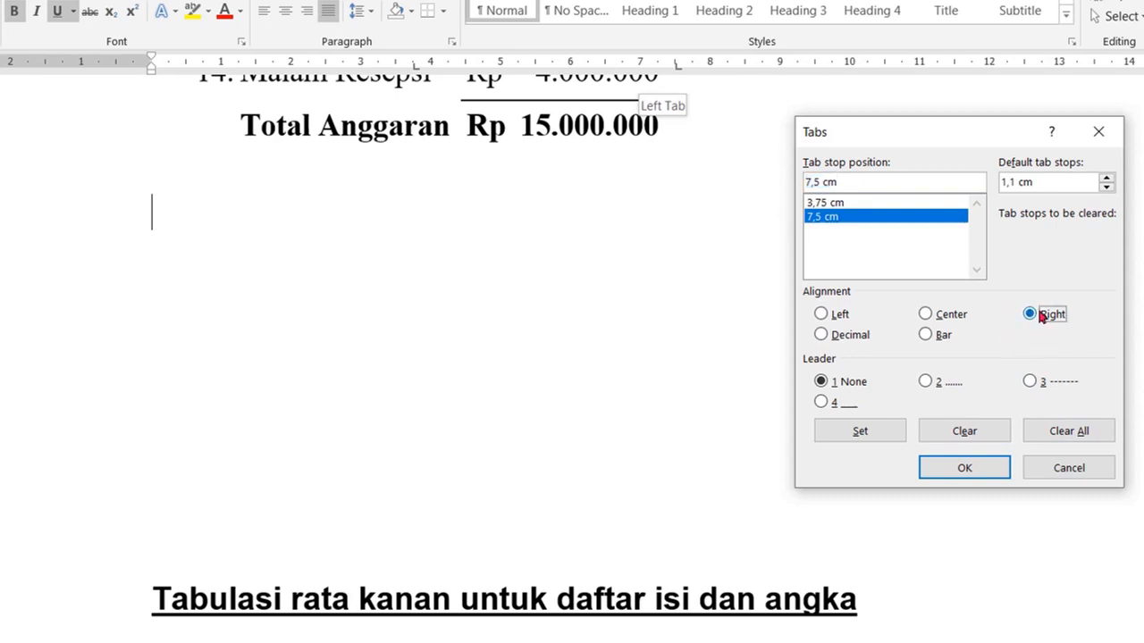
{"action": "left_click", "coordinate": [970, 465]}
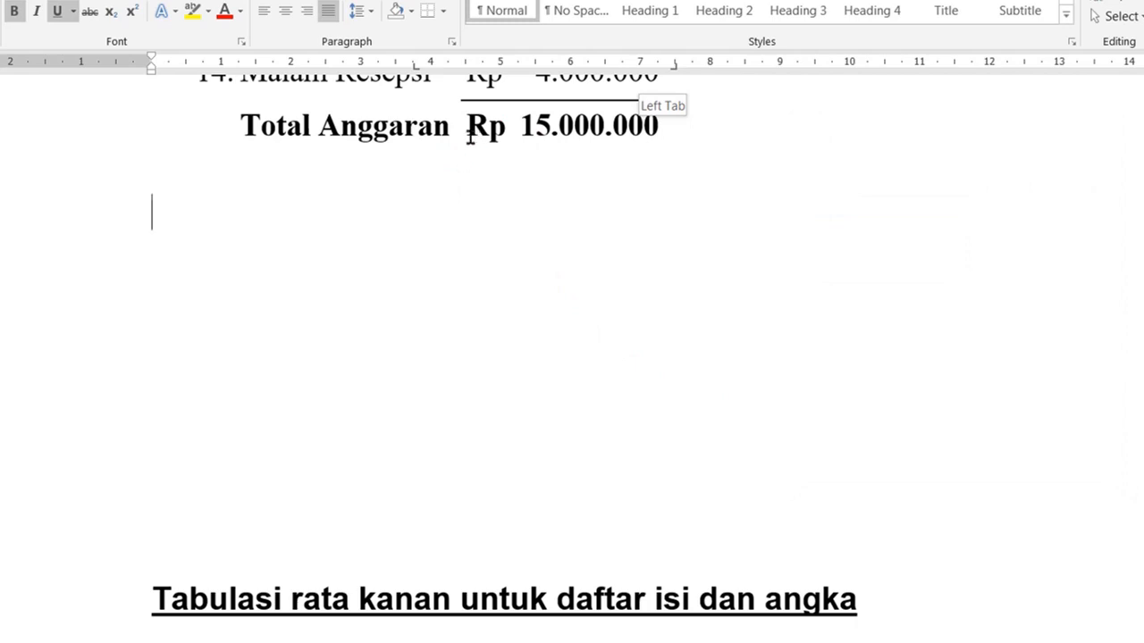
- Enter the tabbed line "Tabungan", "Rp", "5.000.000" using the two tab stops, and start a new line
{"action": "type", "text": "tabungan"}
{"action": "key", "text": "Tab"}
{"action": "type", "text": "Rp"}
{"action": "key", "text": "Tab"}
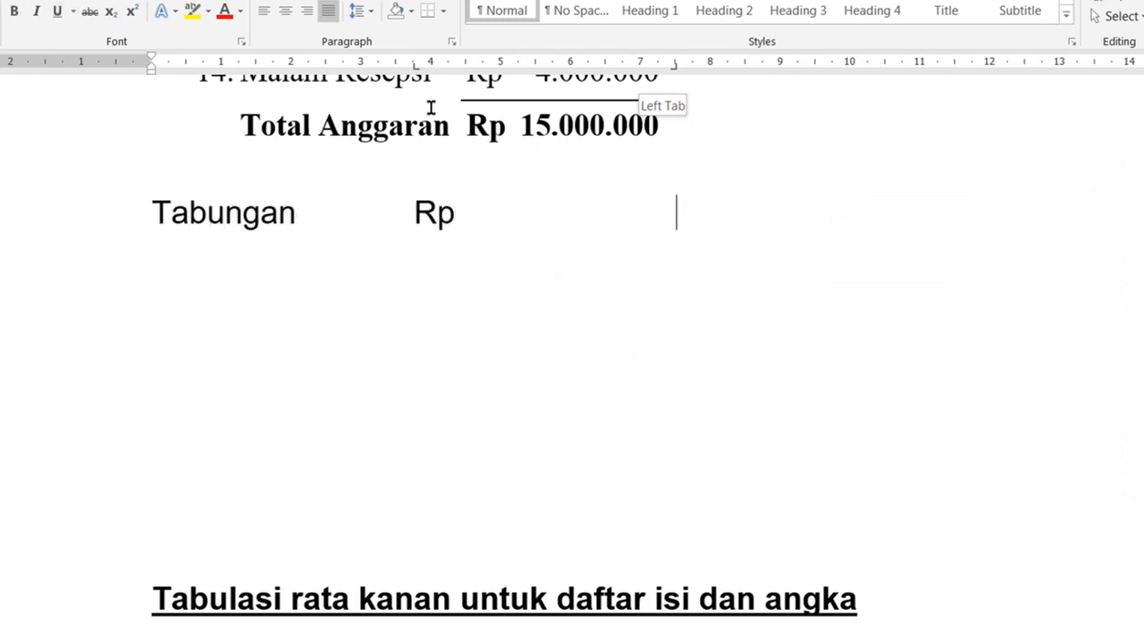
{"action": "type", "text": "5.000.000"}
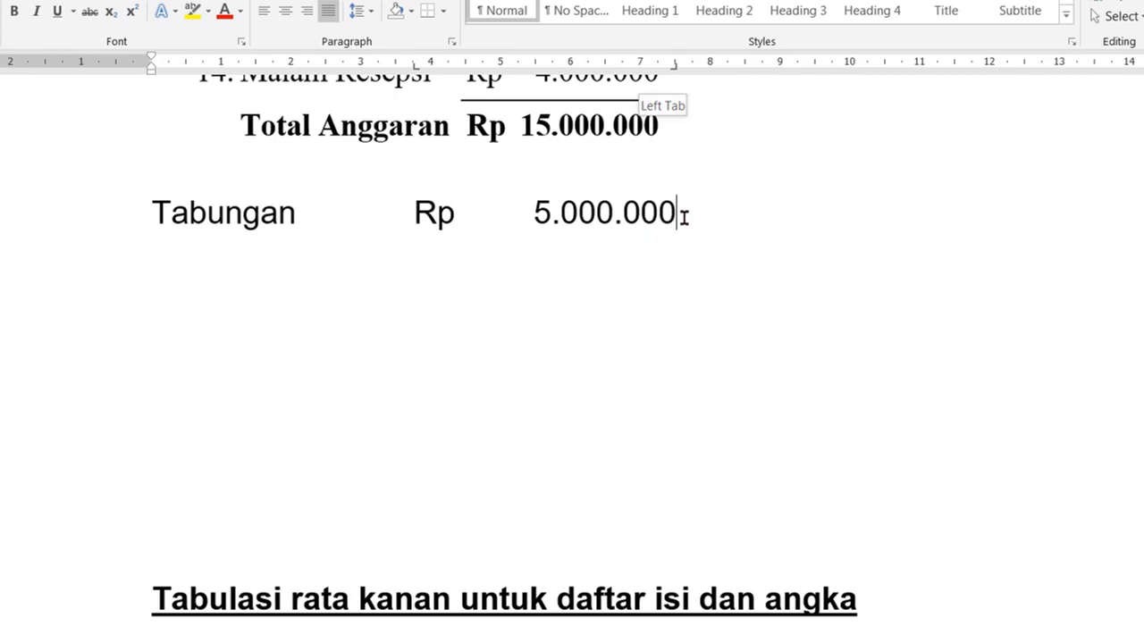
{"action": "key", "text": "Return"}
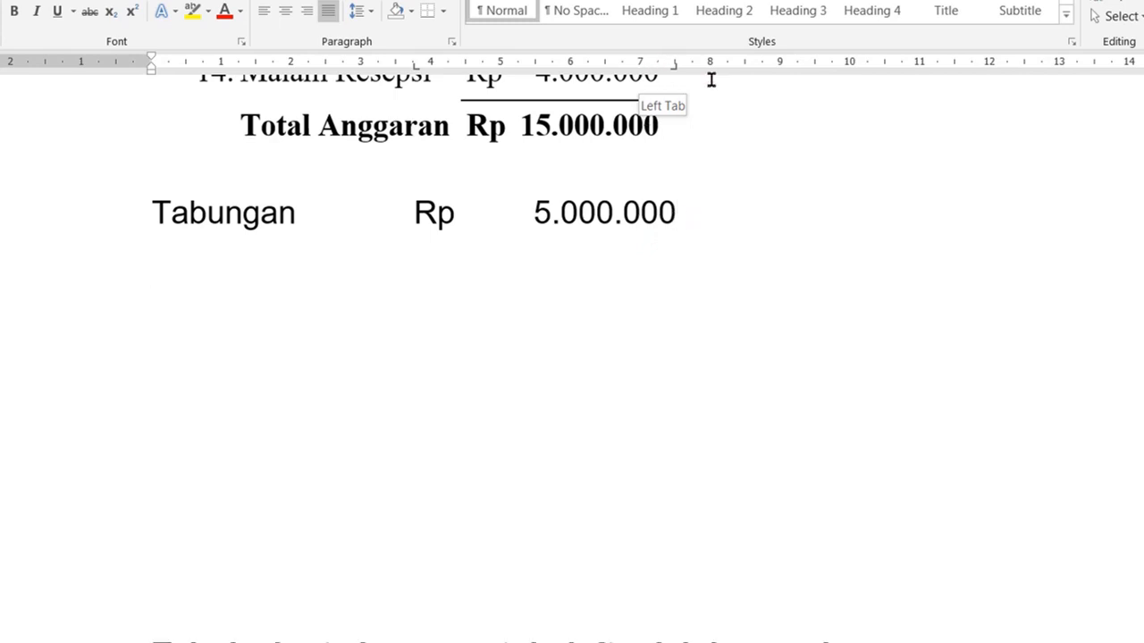
- Enter the tabbed line "Utang", "Rp", "1.000.000" below the Tabungan line
{"action": "type", "text": "Utang"}
{"action": "key", "text": "Tab"}
{"action": "type", "text": "Rp"}
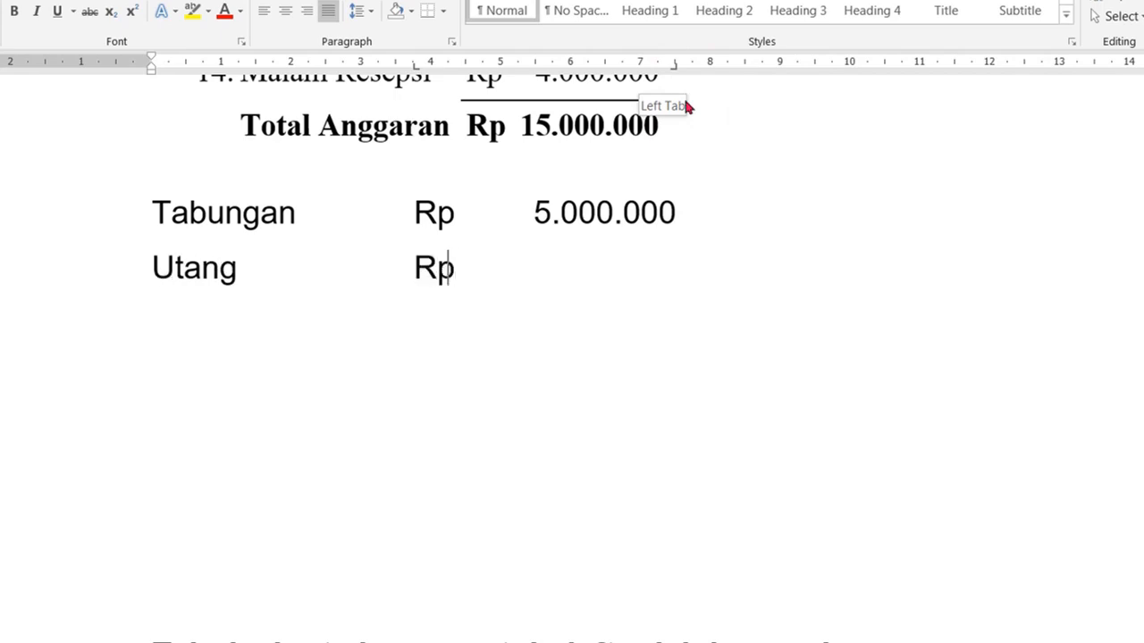
{"action": "key", "text": "Tab"}
{"action": "type", "text": "1.000.000"}
{"action": "key", "text": "Return"}
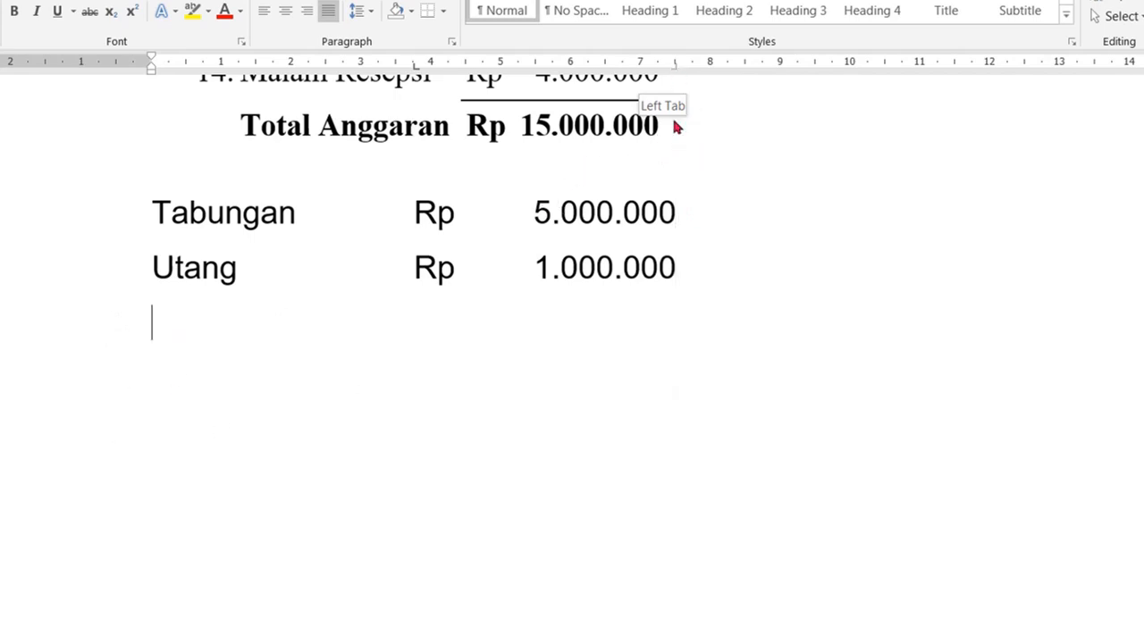
- Give the 3,75 cm tab stop of the Tabungan and Utang lines a dotted leader (leader 2)
{"action": "left_click", "coordinate": [415, 66]}
{"action": "key", "text": "Return"}
{"action": "left_click_drag", "start_coordinate": [67, 221], "coordinate": [56, 258]}
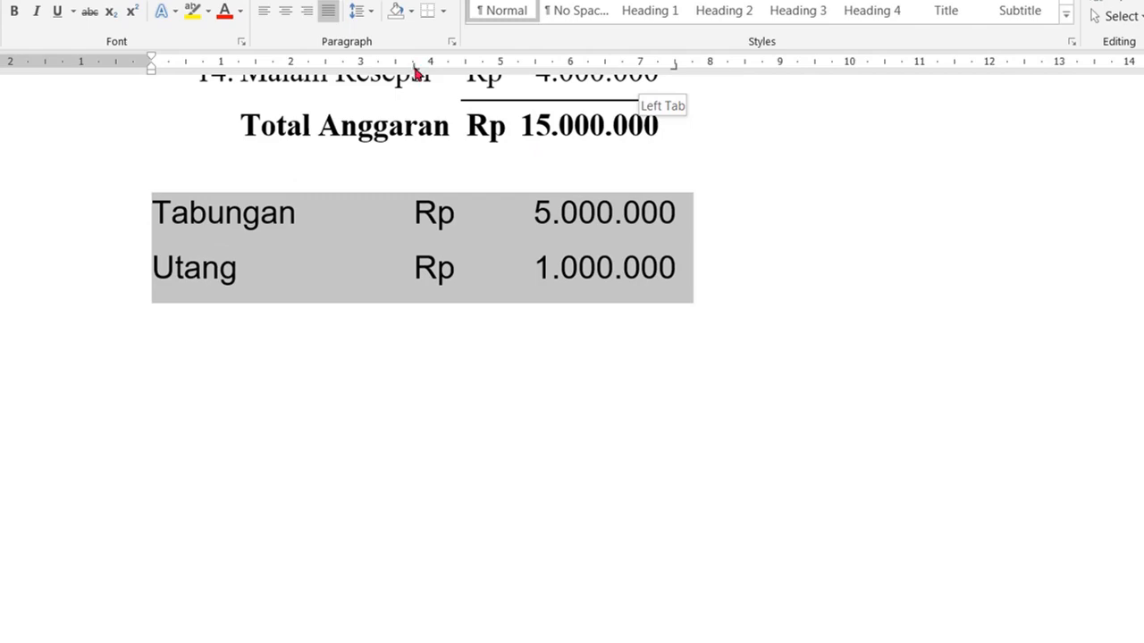
{"action": "double_click", "coordinate": [415, 69]}
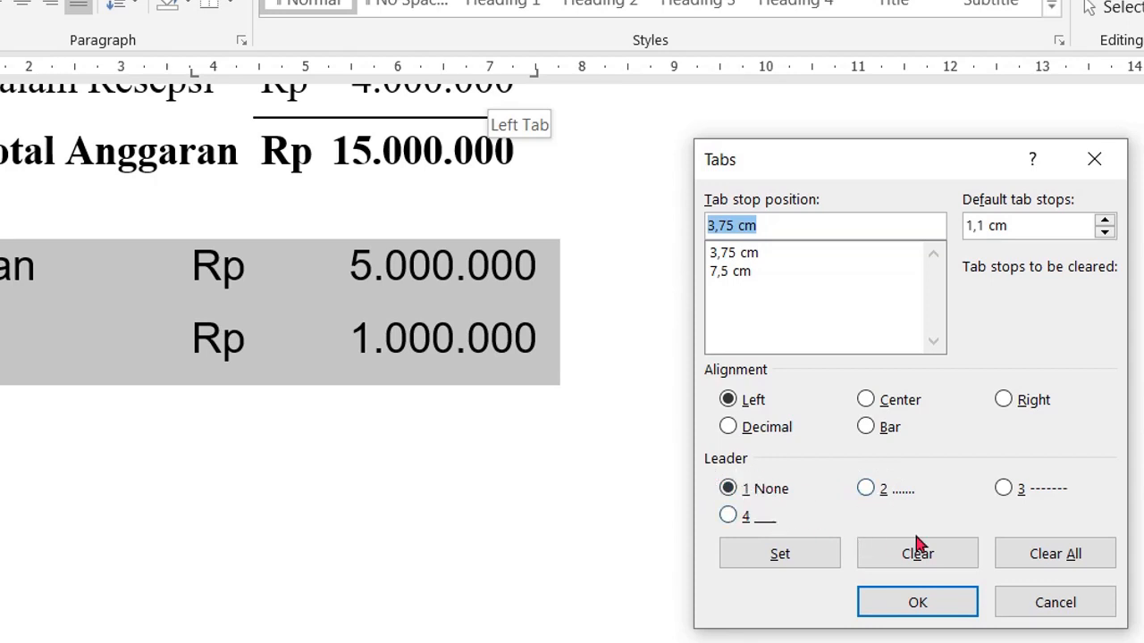
{"action": "left_click", "coordinate": [866, 489]}
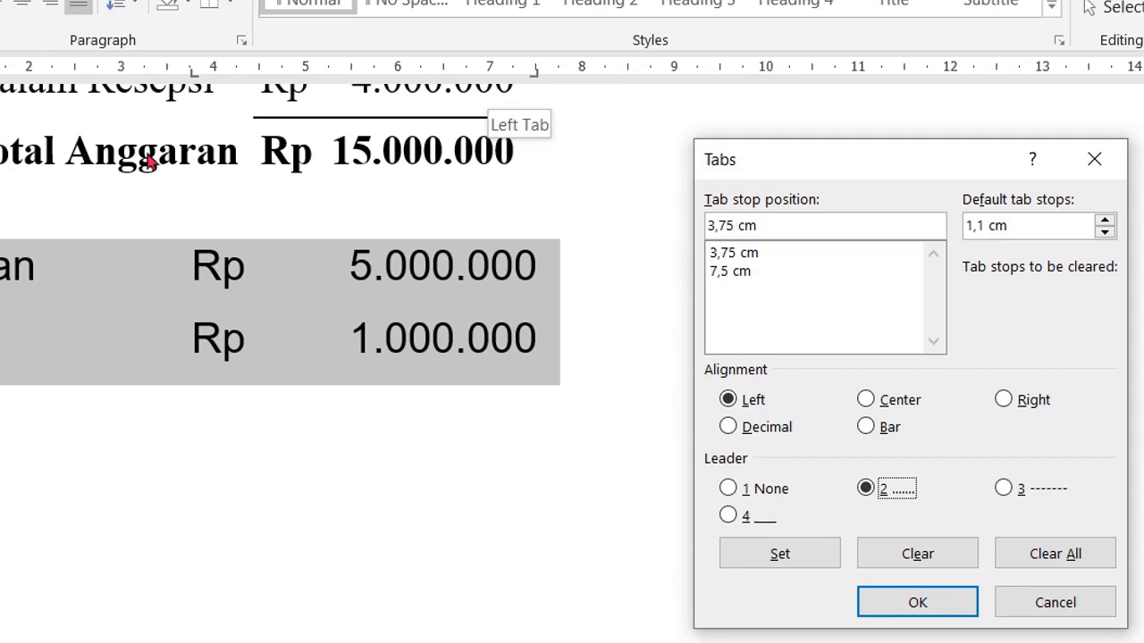
{"action": "left_click", "coordinate": [918, 603]}
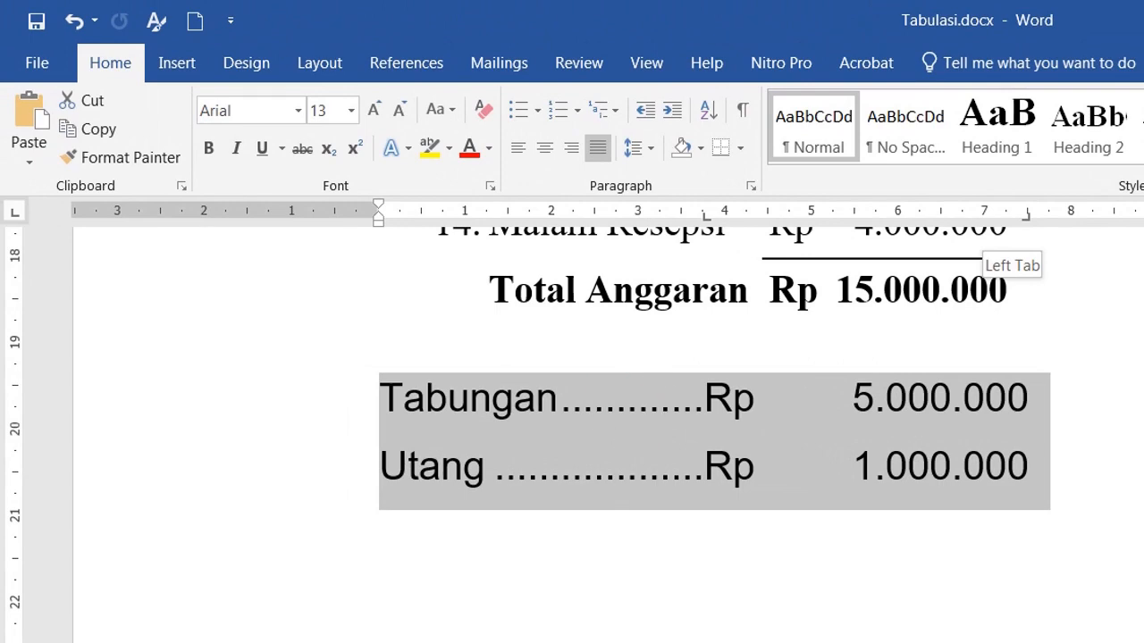
- Write "Halaman judul" below the Utang line, followed by a tab to a right-aligned stop at 14,5 cm with dotted leader 2
{"action": "left_click", "coordinate": [418, 633]}
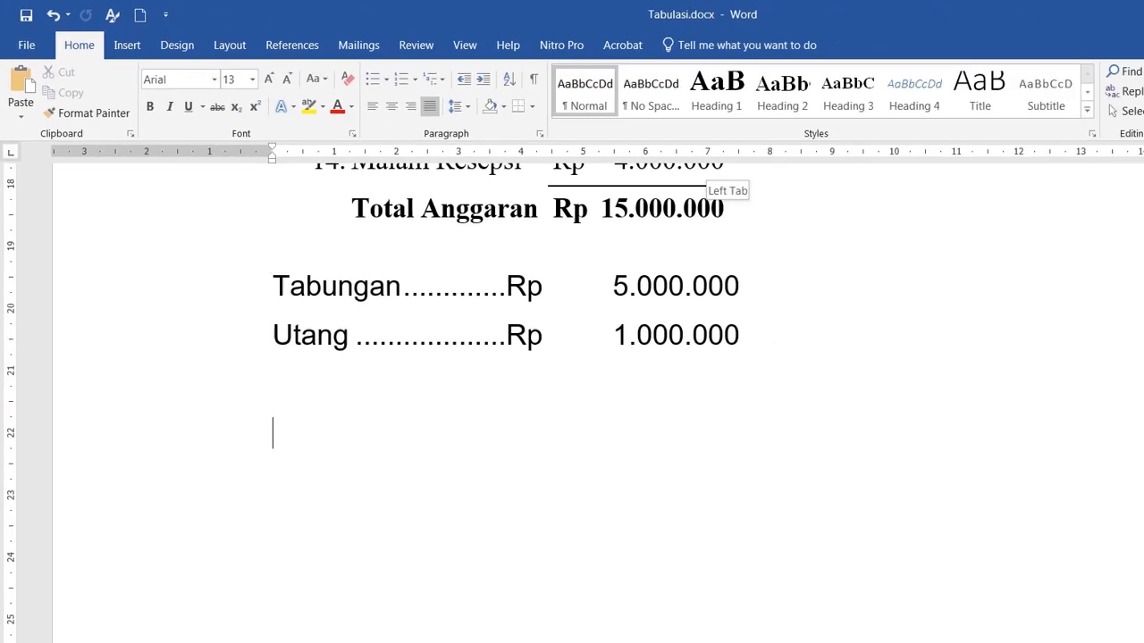
{"action": "type", "text": "halaman judul"}
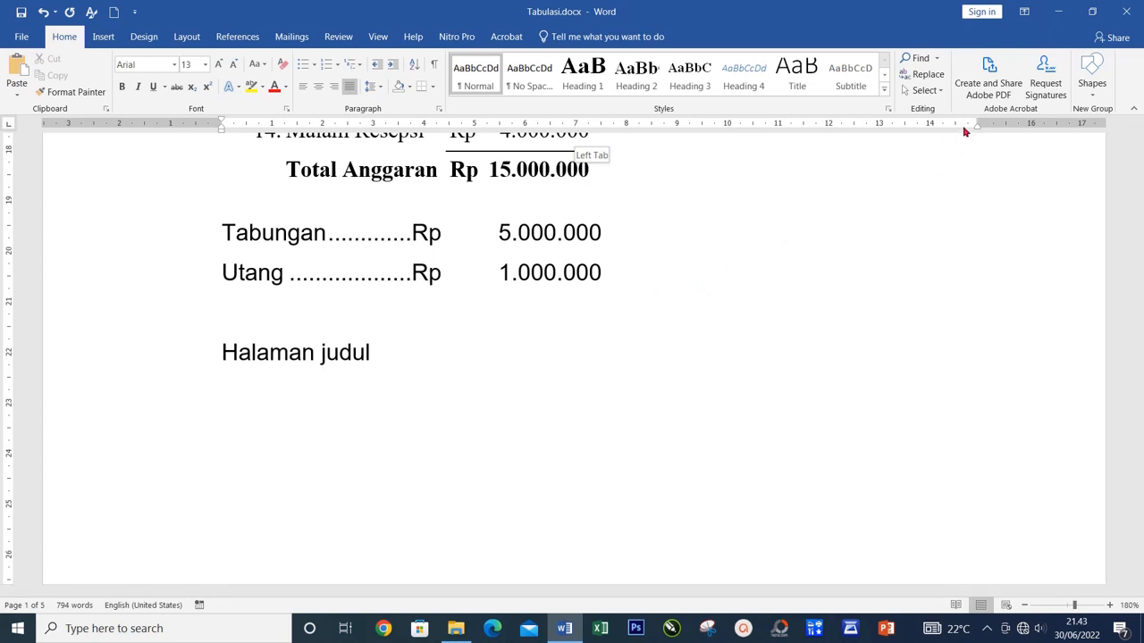
{"action": "key", "text": "Tab"}
{"action": "double_click", "coordinate": [957, 131]}
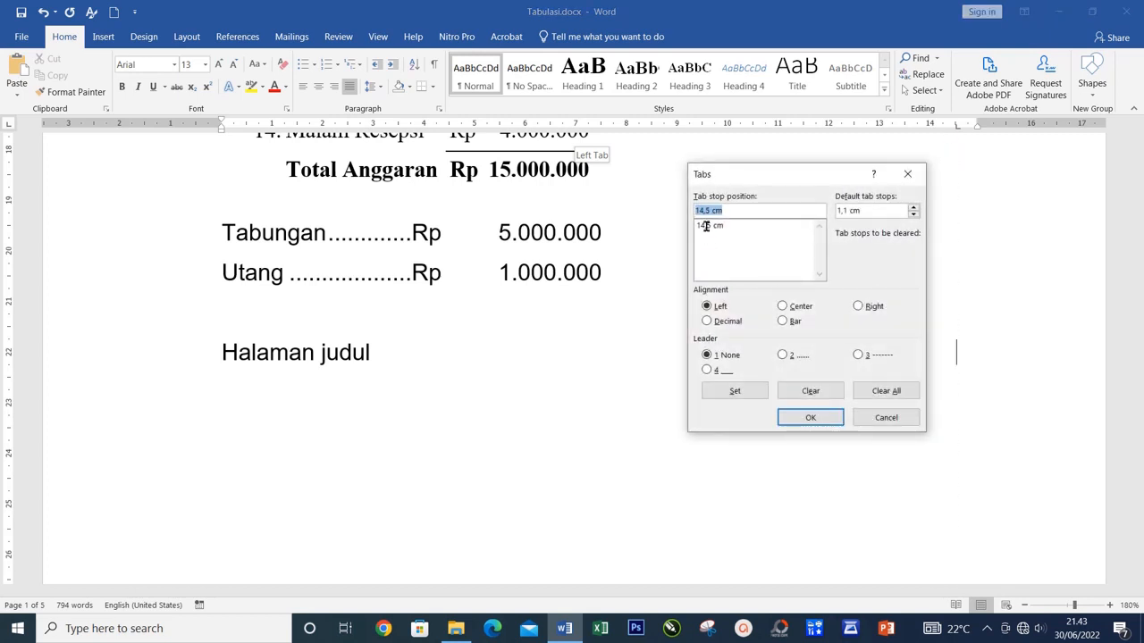
{"action": "left_click", "coordinate": [784, 357]}
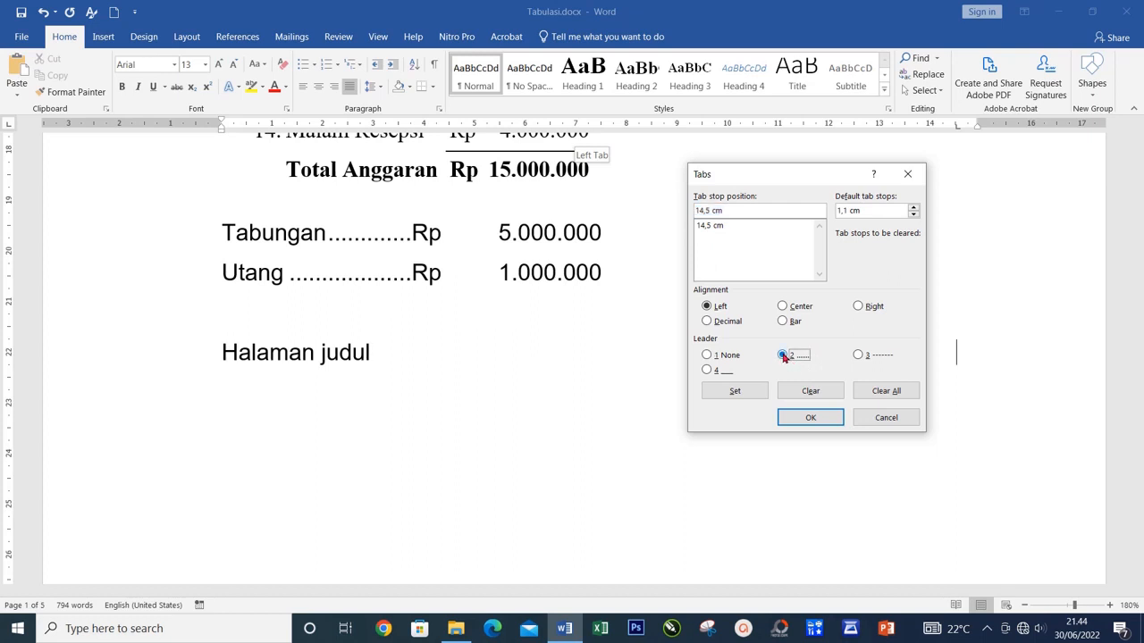
{"action": "left_click", "coordinate": [859, 307]}
{"action": "left_click", "coordinate": [820, 418]}
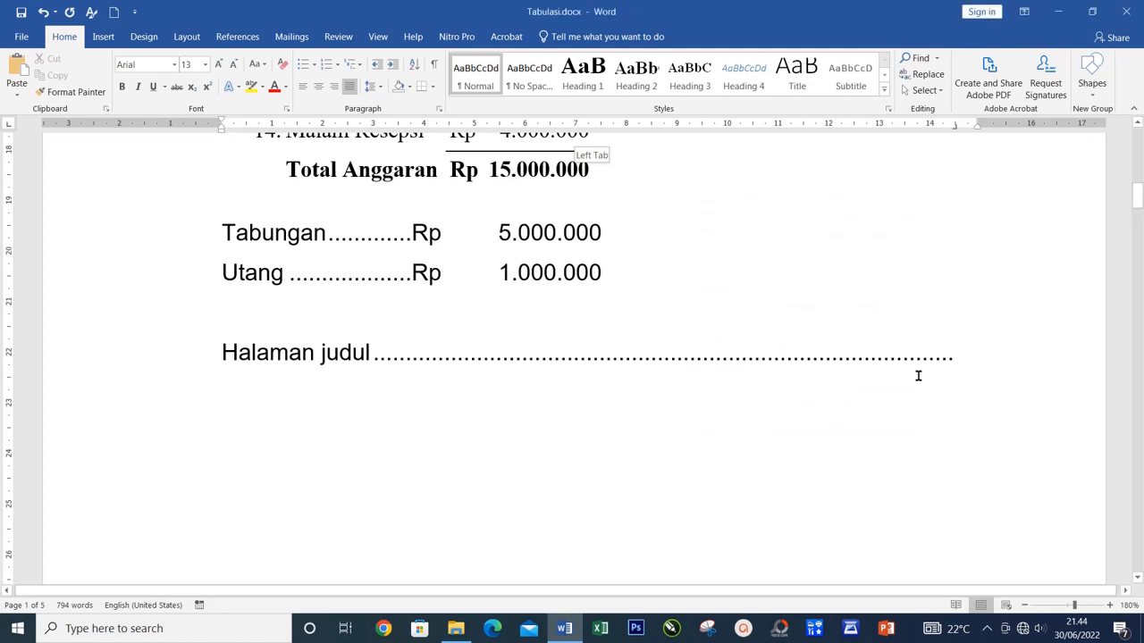
- Enter page number 10 for "Halaman judul" and add the line "Kata pengantar" with the tabbed number 12000
{"action": "type", "text": "10"}
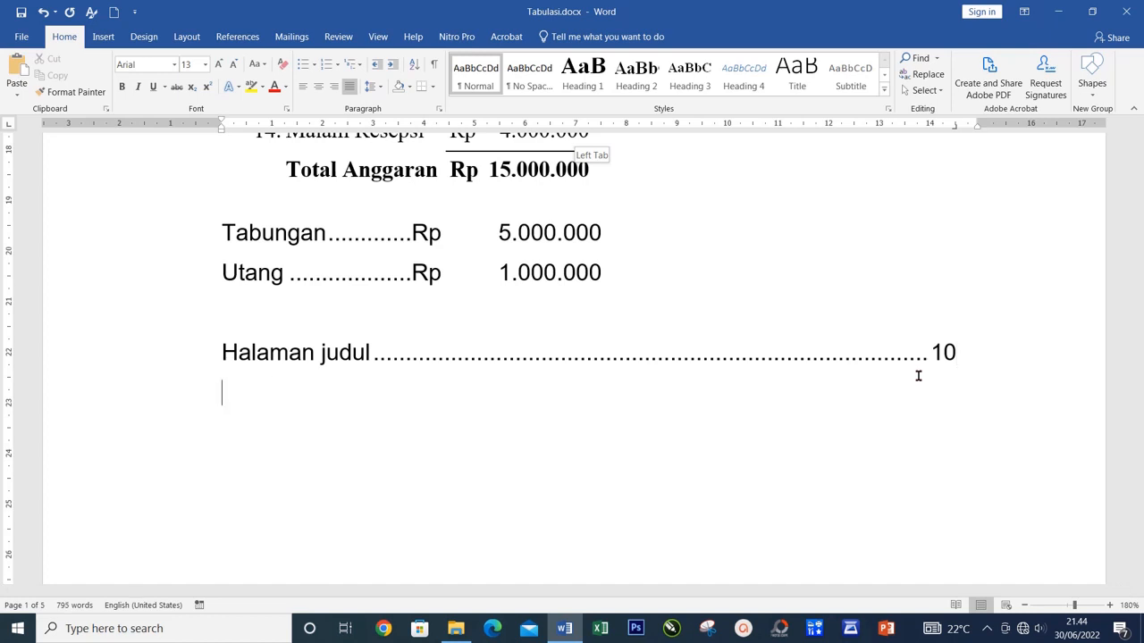
{"action": "type", "text": "Kata pengana"}
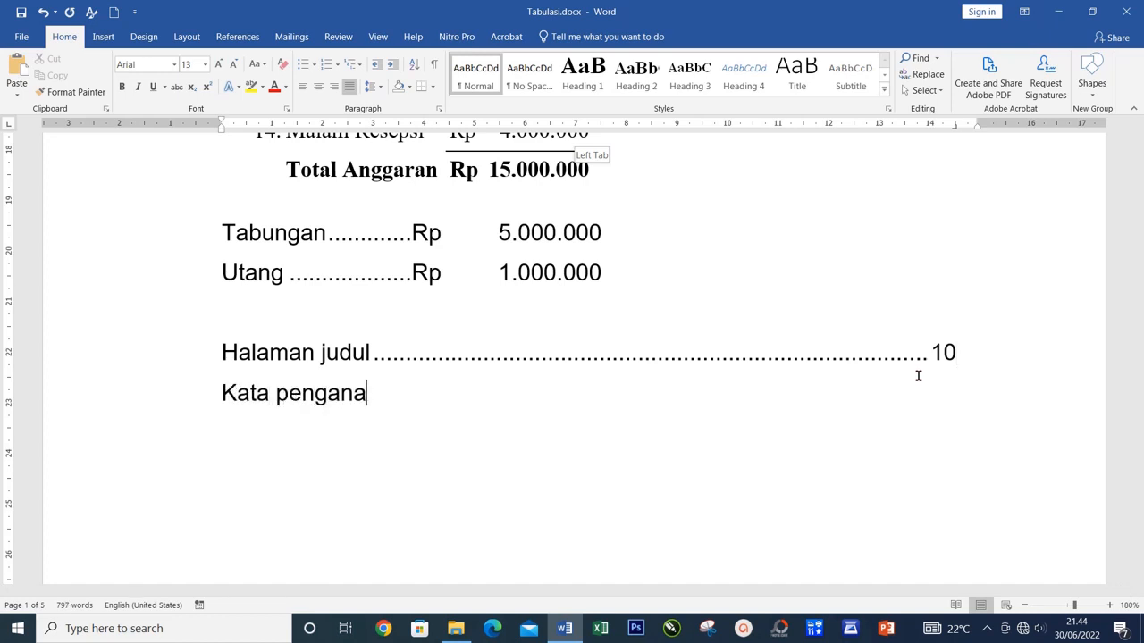
{"action": "key", "text": "BackSpace"}
{"action": "type", "text": "tar"}
{"action": "key", "text": "Tab"}
{"action": "type", "text": "12000"}
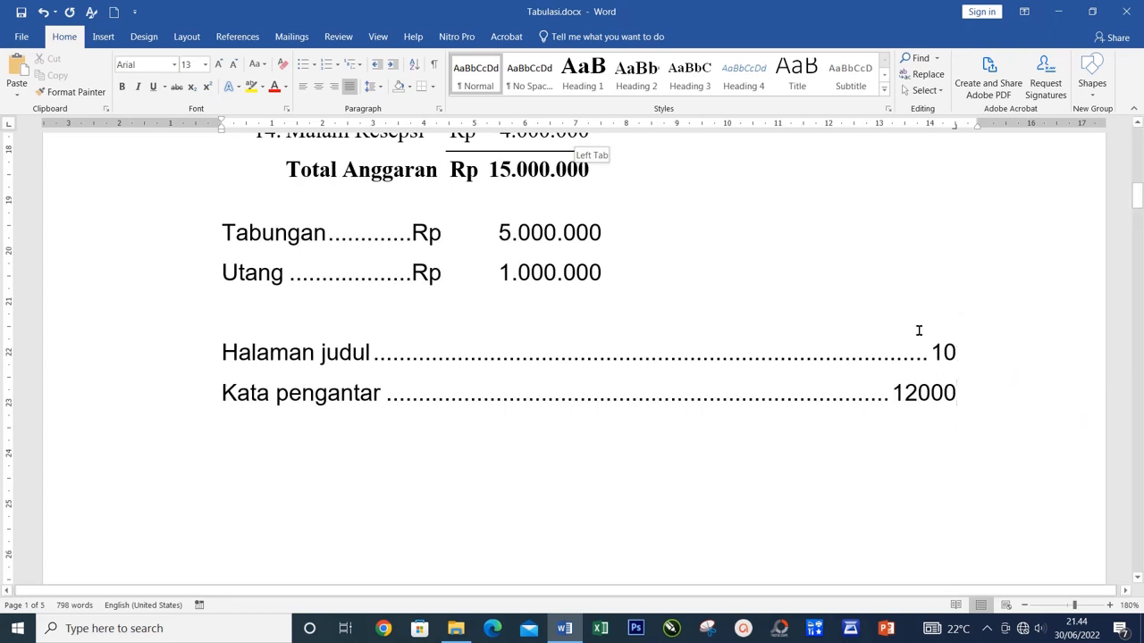
- Move the right tab stop of the Halaman judul and Kata pengantar lines to about 14.75 cm
{"action": "left_click_drag", "start_coordinate": [930, 355], "coordinate": [932, 386]}
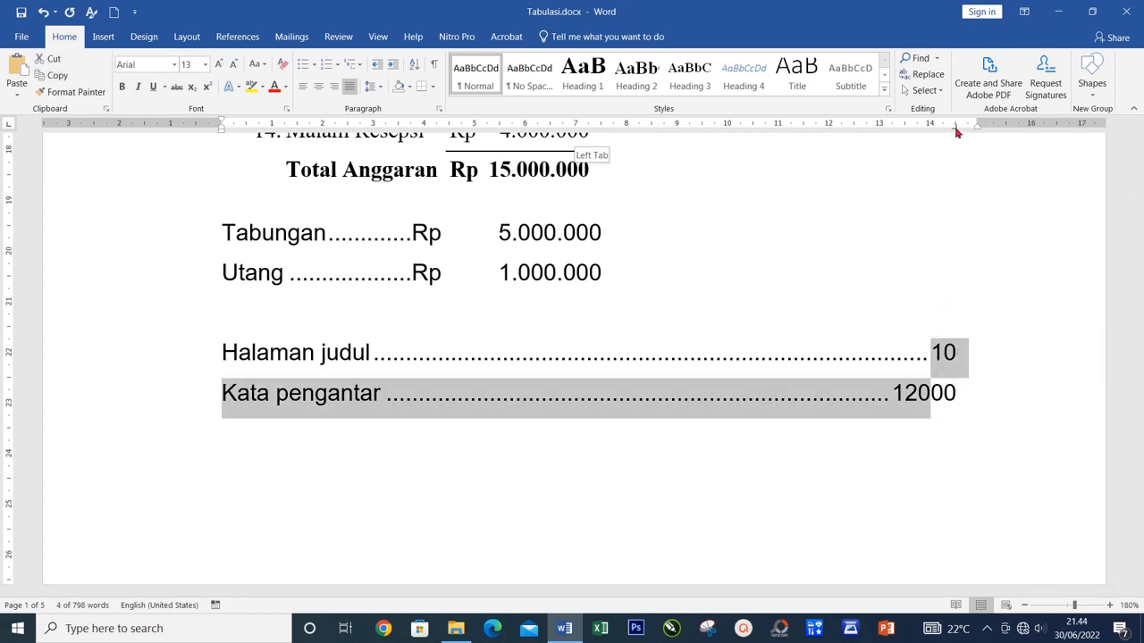
{"action": "left_click_drag", "start_coordinate": [956, 131], "coordinate": [967, 131]}
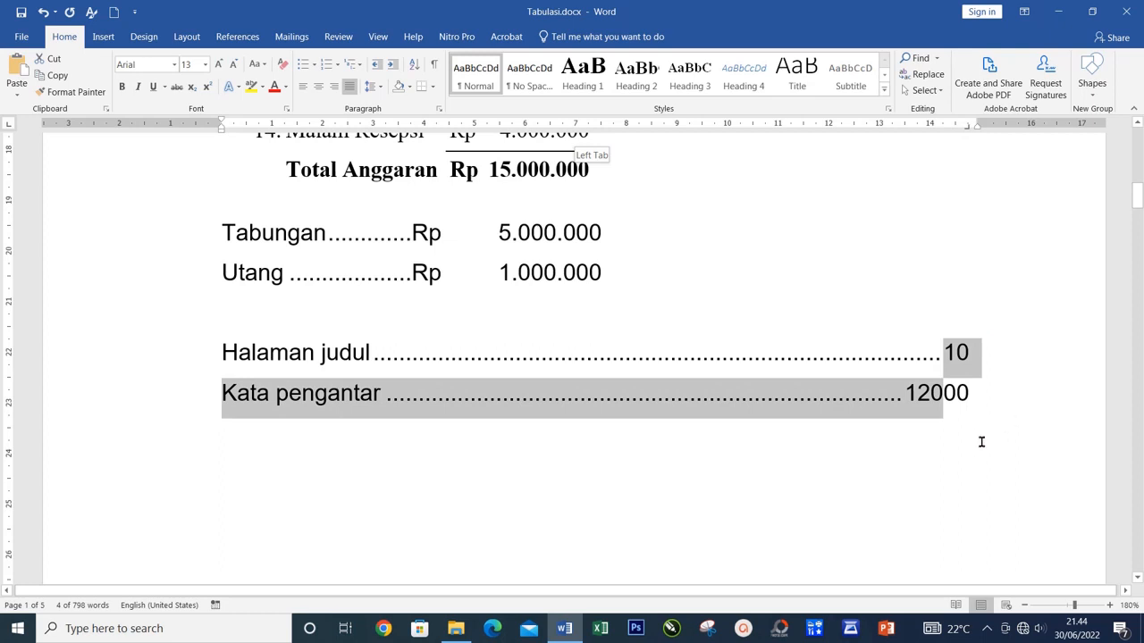
{"action": "left_click", "coordinate": [946, 470]}
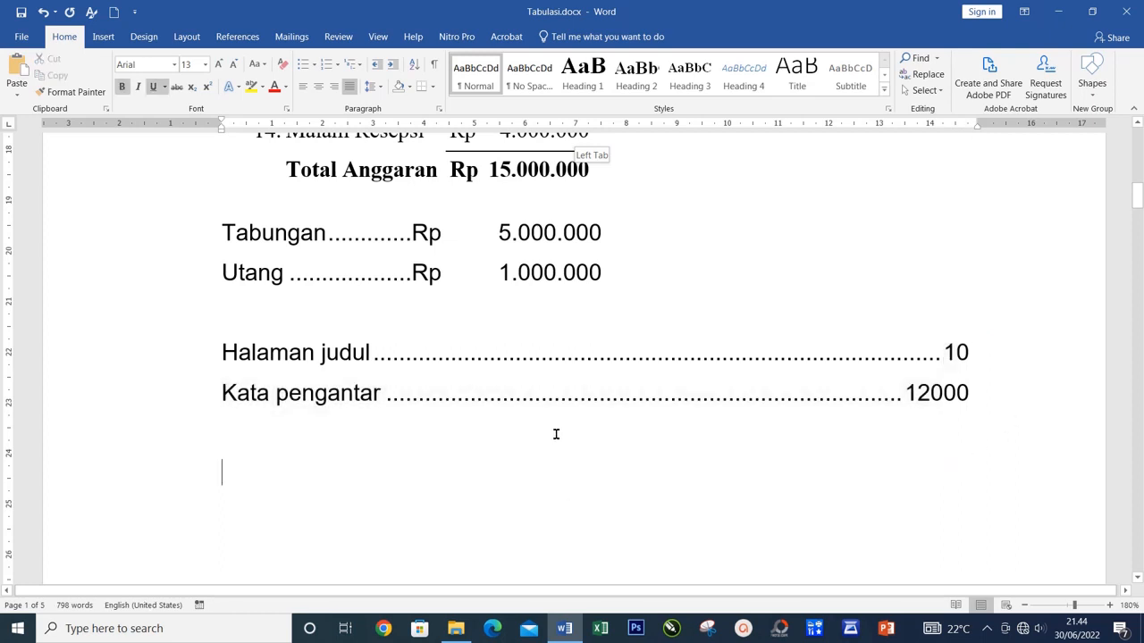
{"action": "scroll", "coordinate": [556, 432], "scroll_direction": "up", "scroll_amount": 5}
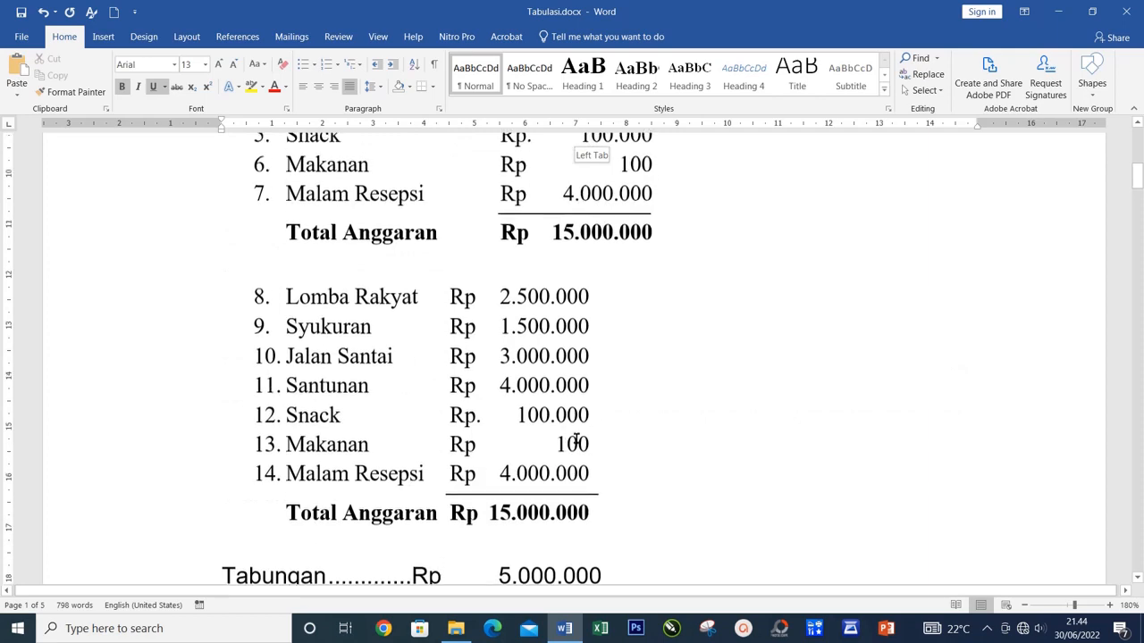
{"action": "scroll", "coordinate": [575, 443], "scroll_direction": "up", "scroll_amount": 4}
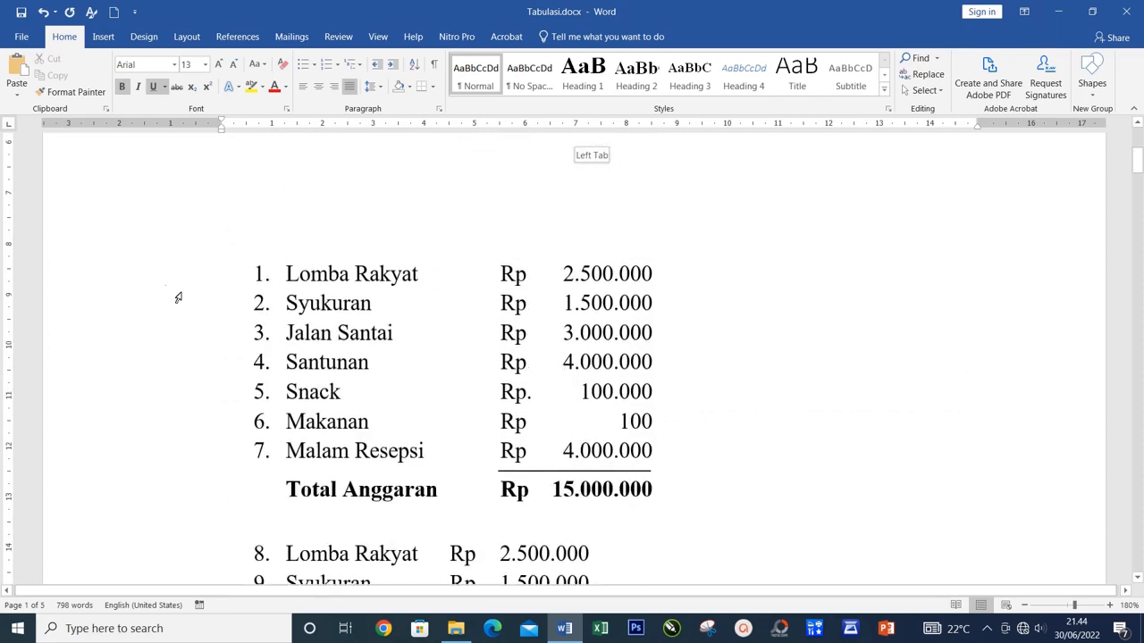
{"action": "left_click_drag", "start_coordinate": [153, 278], "coordinate": [123, 498]}
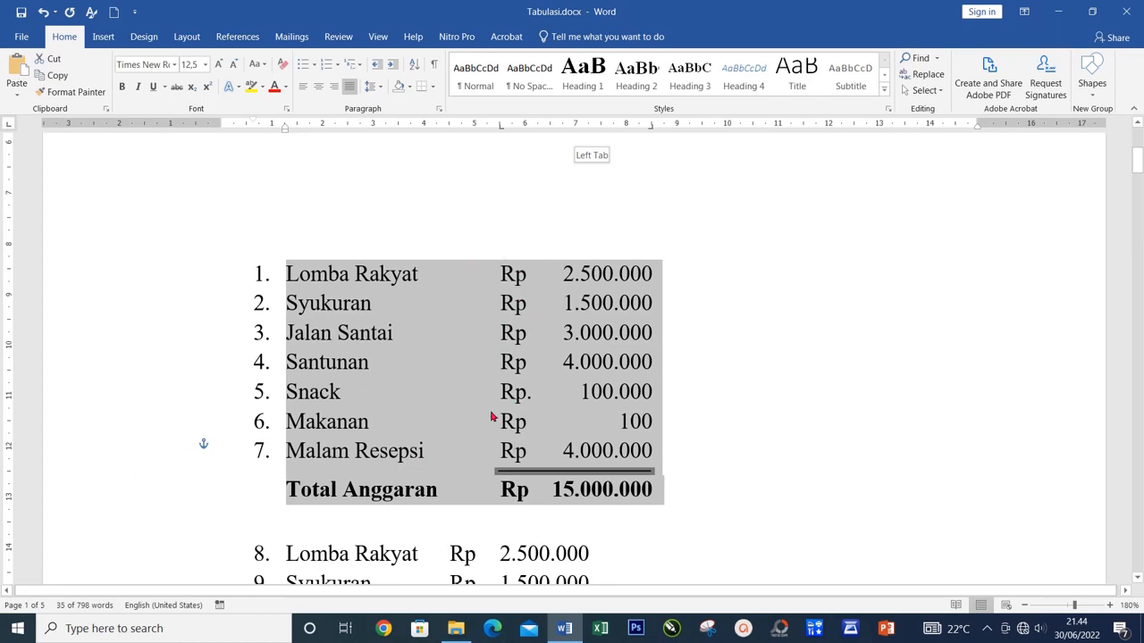
{"action": "scroll", "coordinate": [521, 412], "scroll_direction": "down", "scroll_amount": 10}
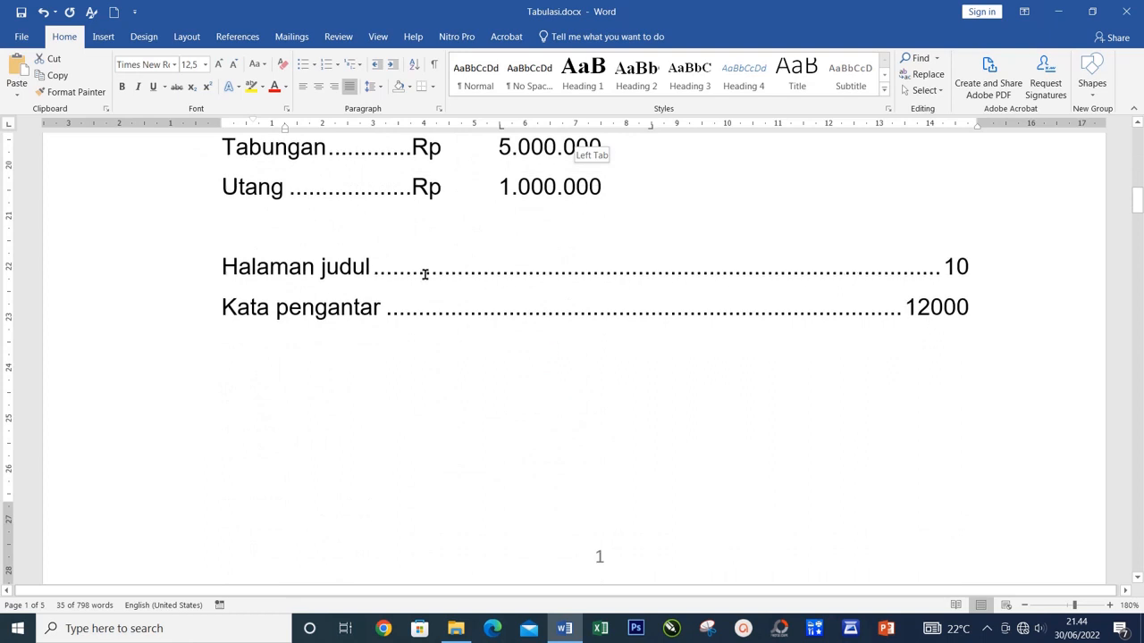
{"action": "left_click", "coordinate": [907, 306]}
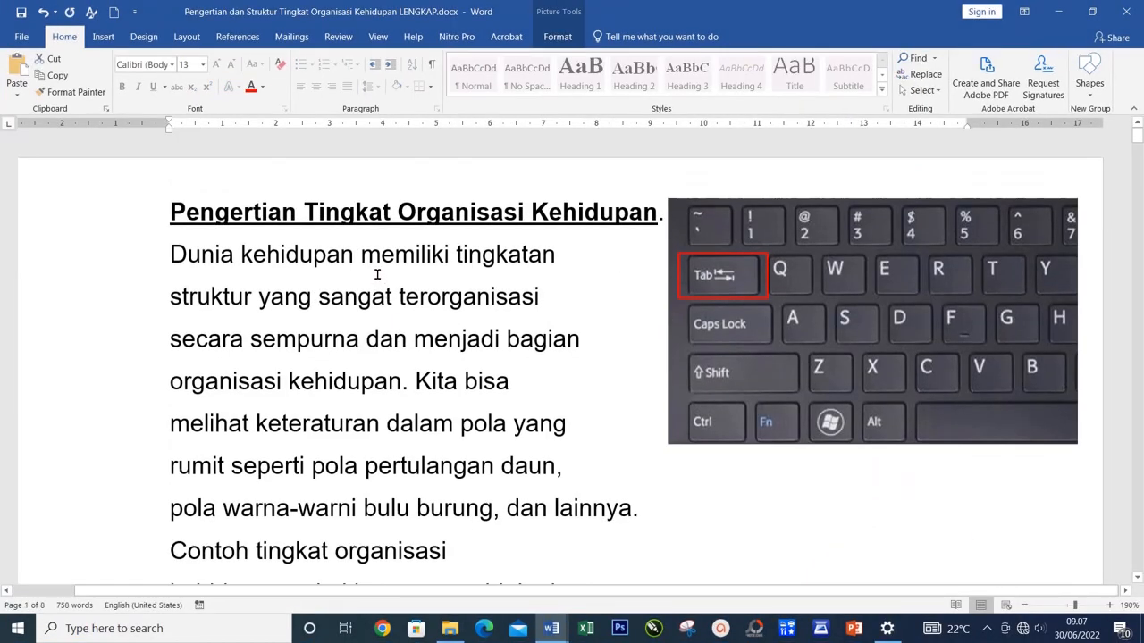
- In the Pengertian dan Struktur Tingkat Organisasi Kehidupan document, insert a tab before "memiliki" in the first body line
{"action": "left_click", "coordinate": [361, 256]}
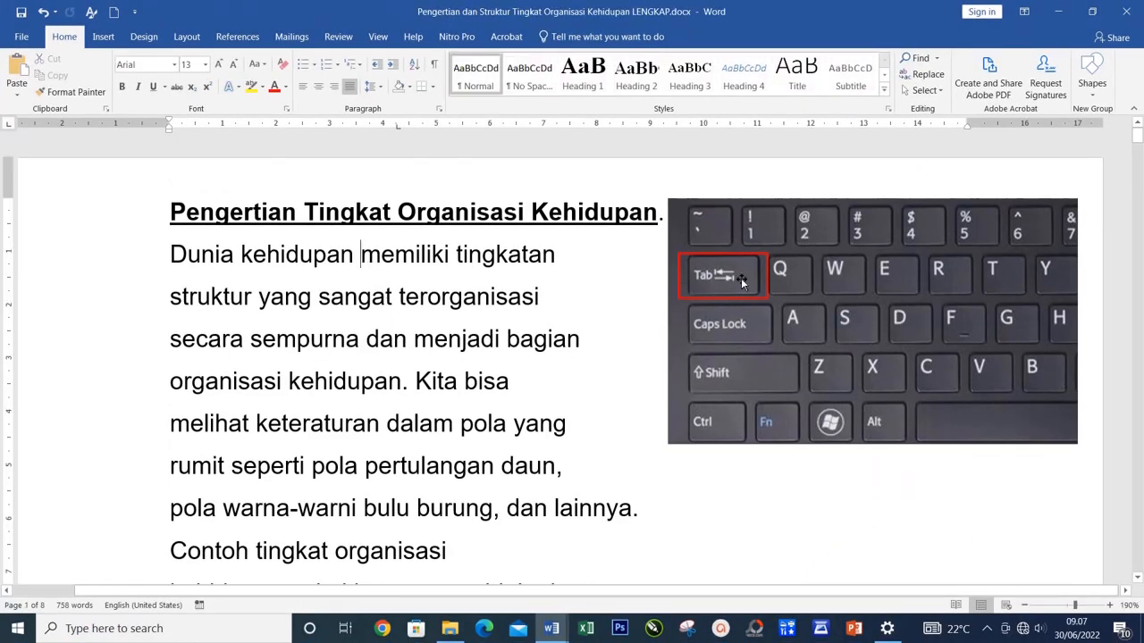
{"action": "key", "text": "Tab"}
{"action": "left_click", "coordinate": [320, 297]}
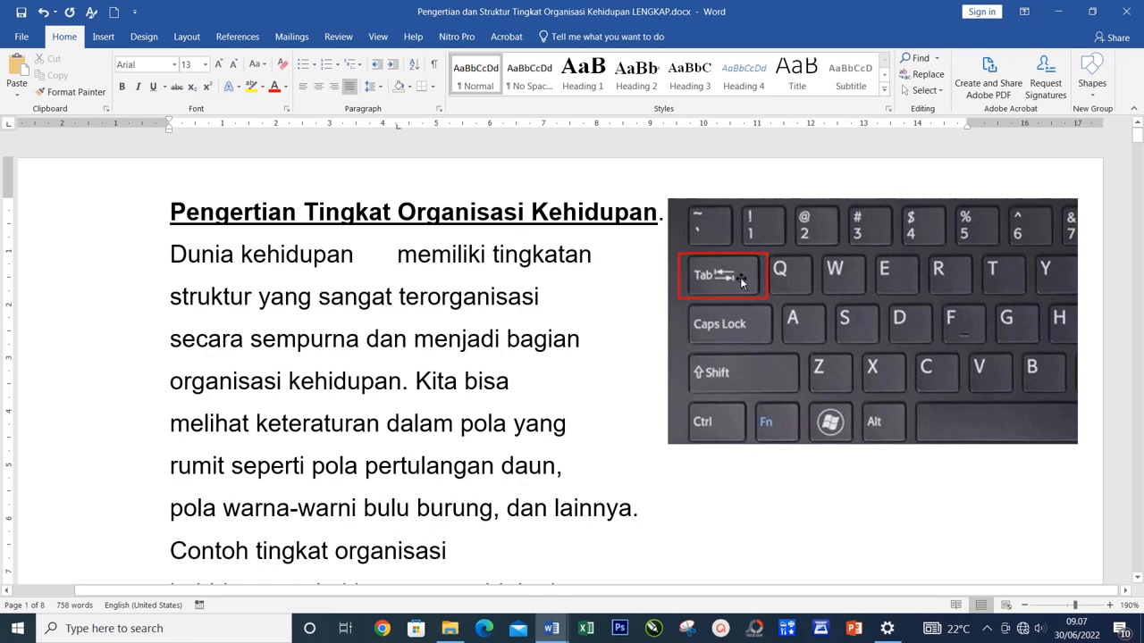
- Insert tabs before "sangat", "dan menjadi" and "Kita bisa" in the second to fourth body lines
{"action": "key", "text": "Tab"}
{"action": "left_click", "coordinate": [367, 340]}
{"action": "key", "text": "Tab"}
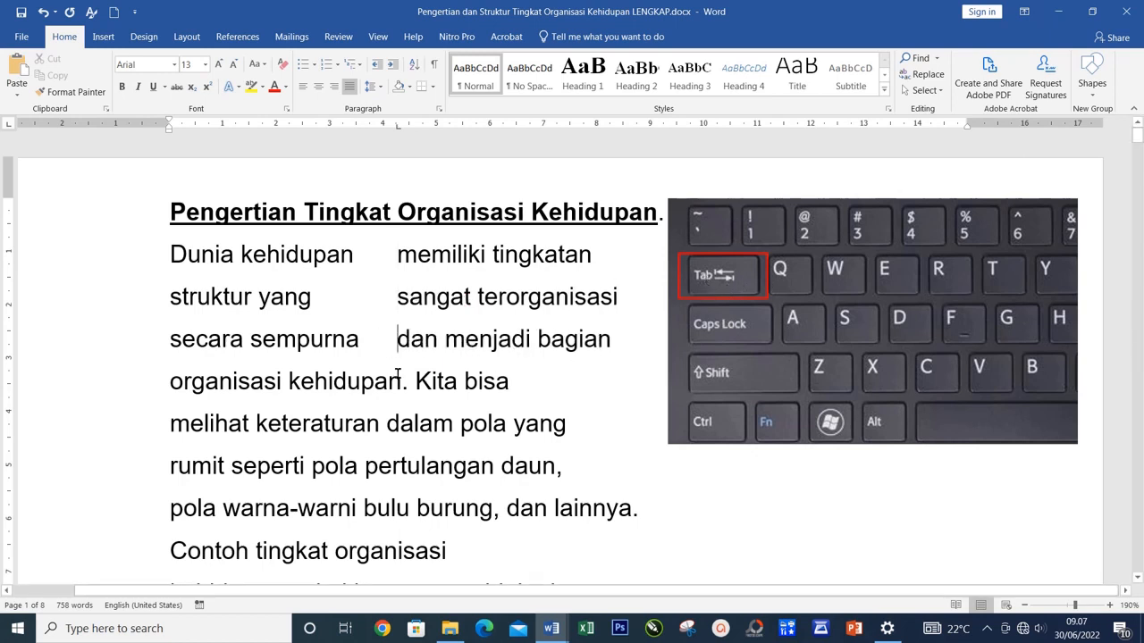
{"action": "key", "text": "Tab"}
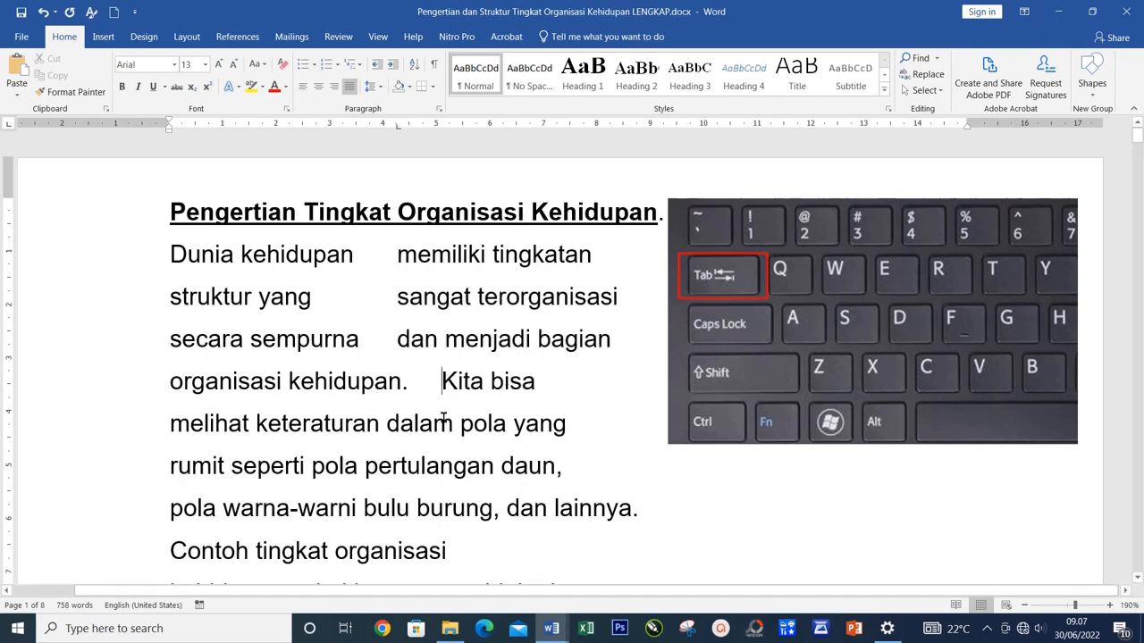
- Insert tabs before "dalam pola", "pertulangan", "burung" and "organisasi" in the fifth to eighth body lines
{"action": "left_click", "coordinate": [386, 426]}
{"action": "key", "text": "Tab"}
{"action": "left_click", "coordinate": [365, 465]}
{"action": "key", "text": "Tab"}
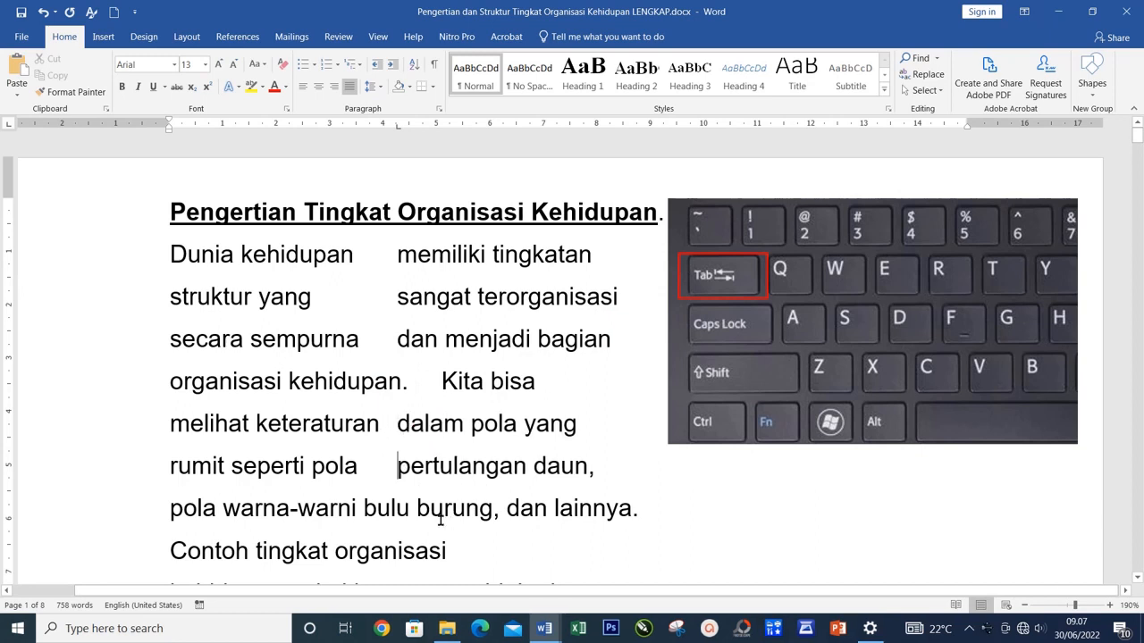
{"action": "left_click", "coordinate": [416, 509]}
{"action": "key", "text": "Tab"}
{"action": "left_click", "coordinate": [336, 551]}
{"action": "key", "text": "Tab"}
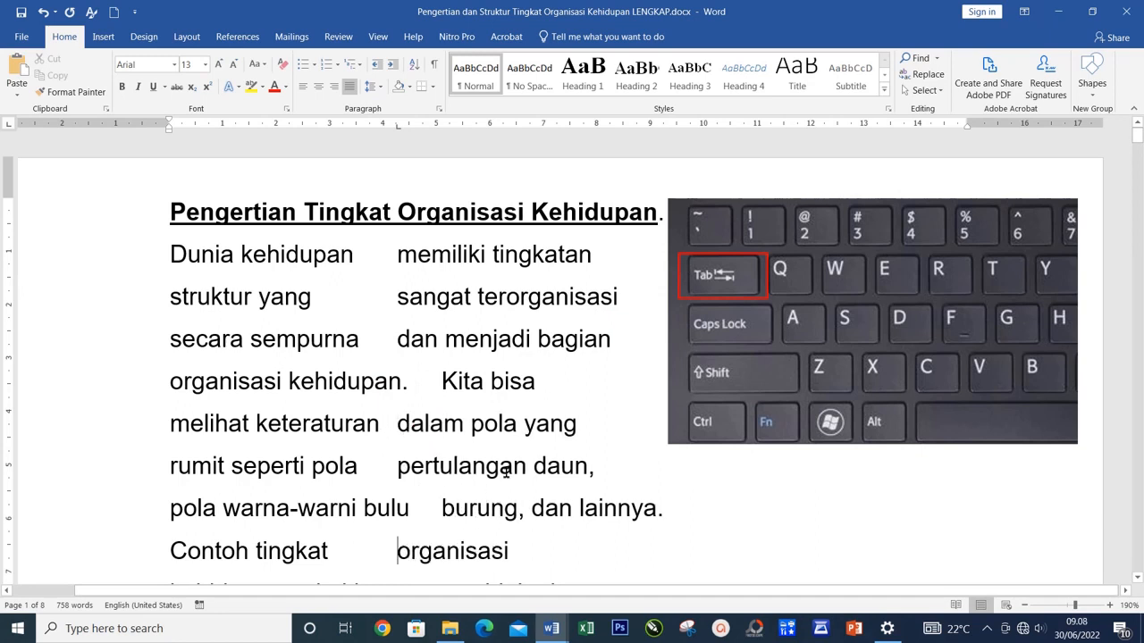
- Move the tab stop of the eight tabbed lines to 5 cm and start a new paragraph after "organisasi"
{"action": "left_click_drag", "start_coordinate": [100, 262], "coordinate": [76, 550]}
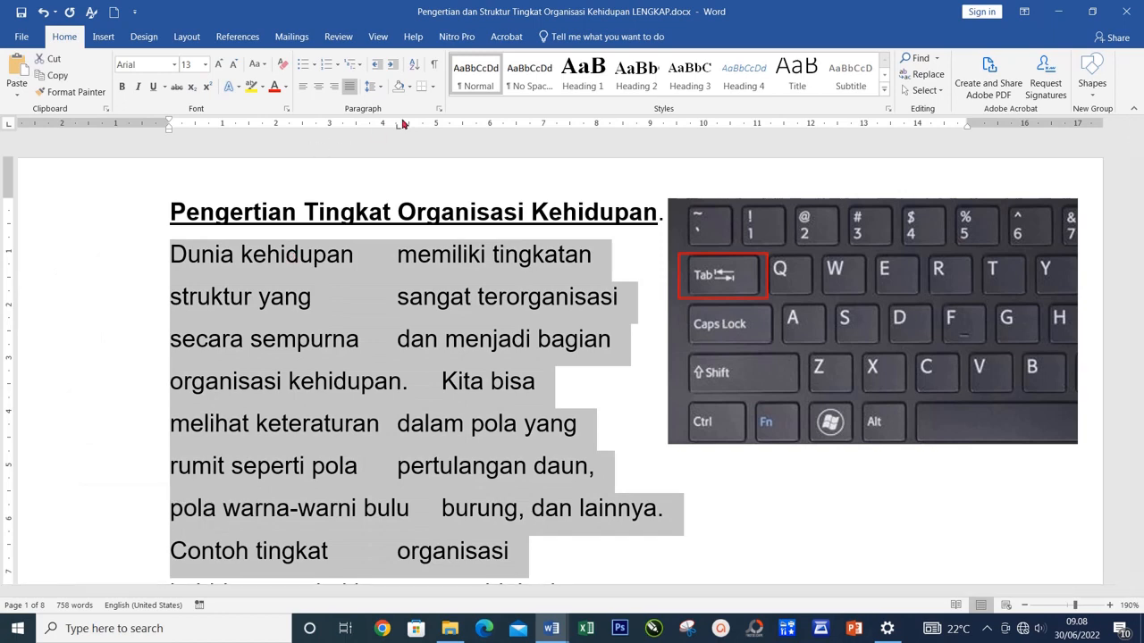
{"action": "left_click_drag", "start_coordinate": [398, 125], "coordinate": [437, 132]}
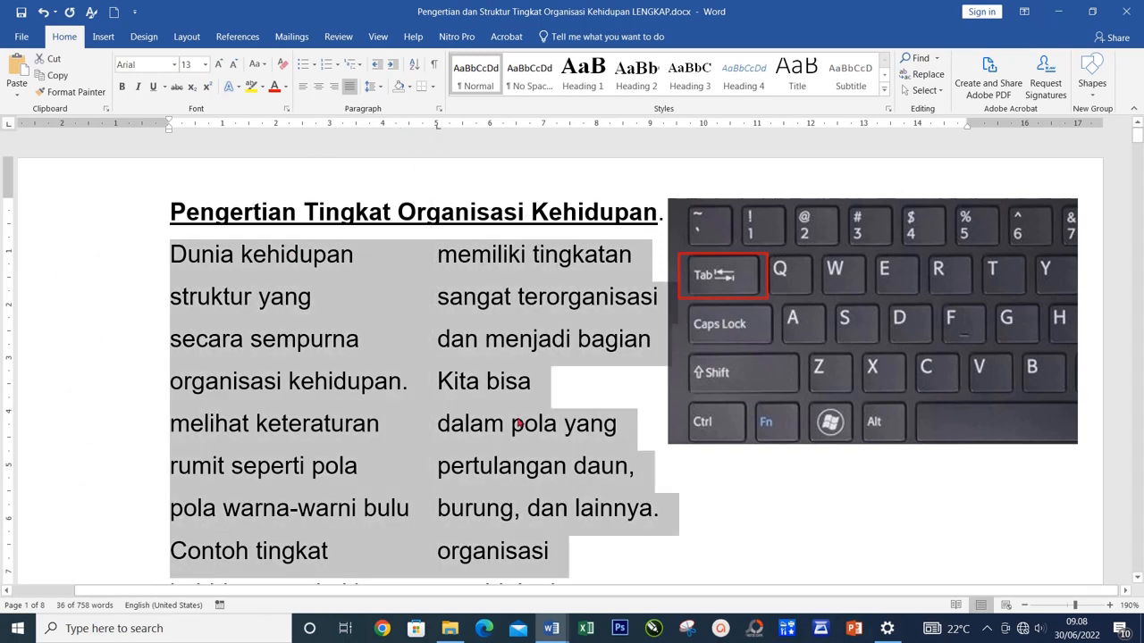
{"action": "left_click", "coordinate": [558, 547]}
{"action": "scroll", "coordinate": [560, 482], "scroll_direction": "down", "scroll_amount": 2}
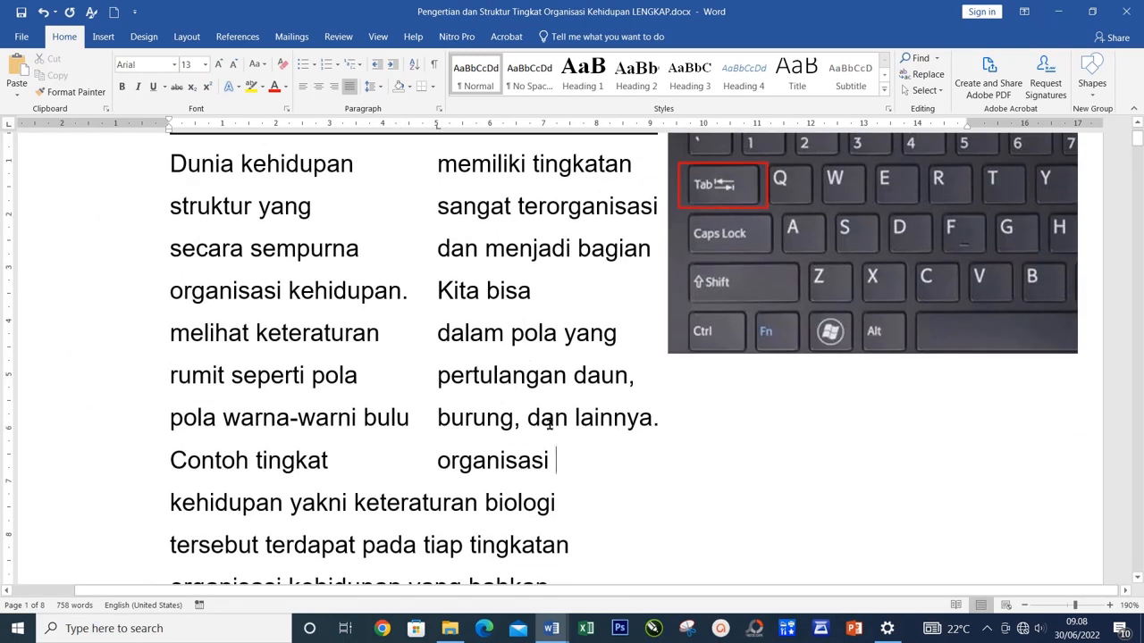
{"action": "key", "text": "Return"}
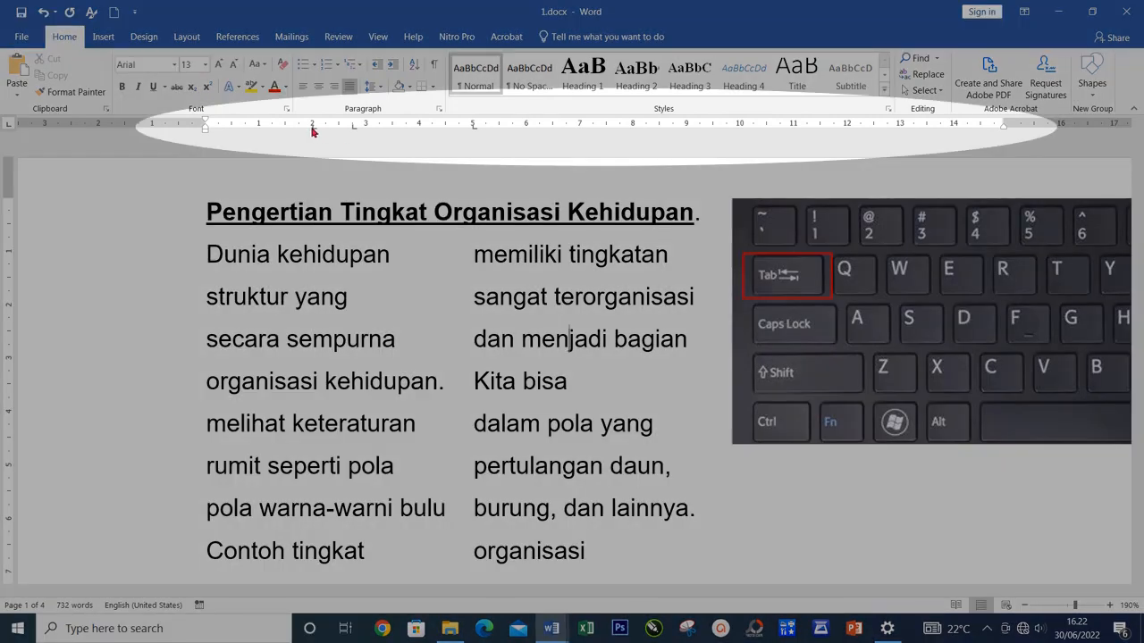
- In 1.docx, view the Tabs settings of the 2 cm tab stop and close them
{"action": "double_click", "coordinate": [311, 129]}
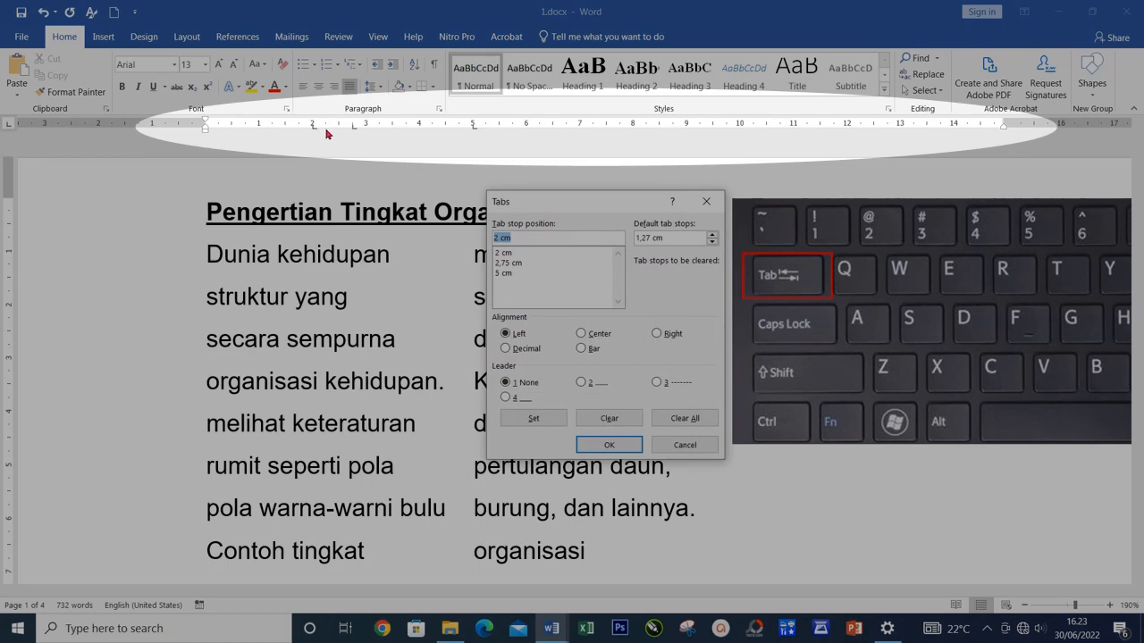
{"action": "left_click", "coordinate": [609, 444]}
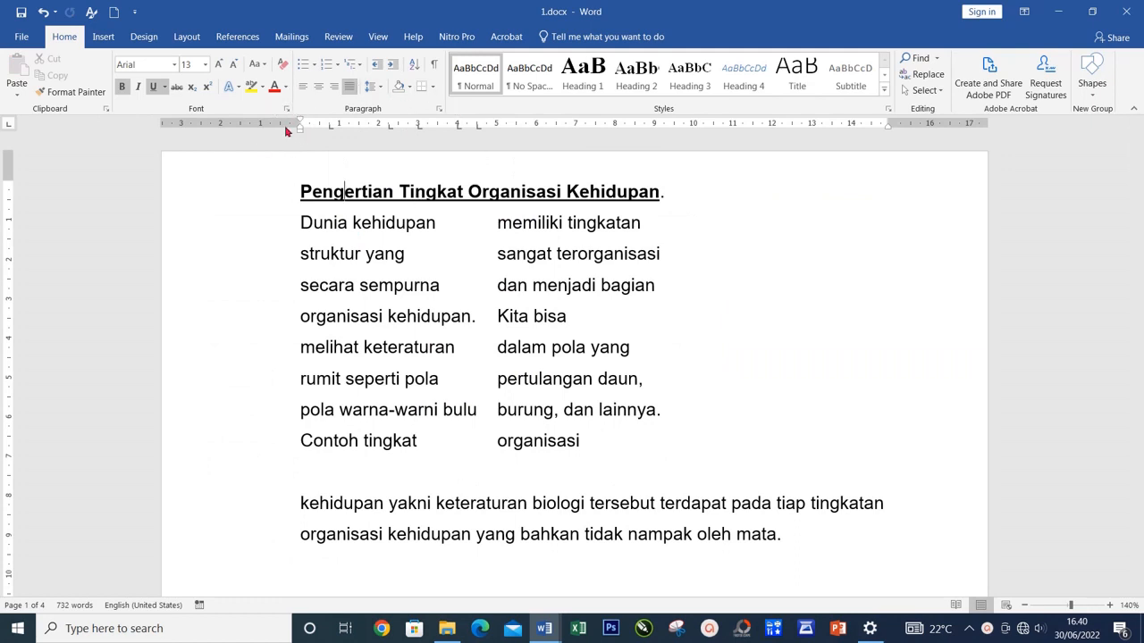
- Indent the "kehidupan yakni" paragraph about 2.25 cm from the left margin, and return its left indent to 0
{"action": "scroll", "coordinate": [348, 253], "scroll_direction": "down", "scroll_amount": 4}
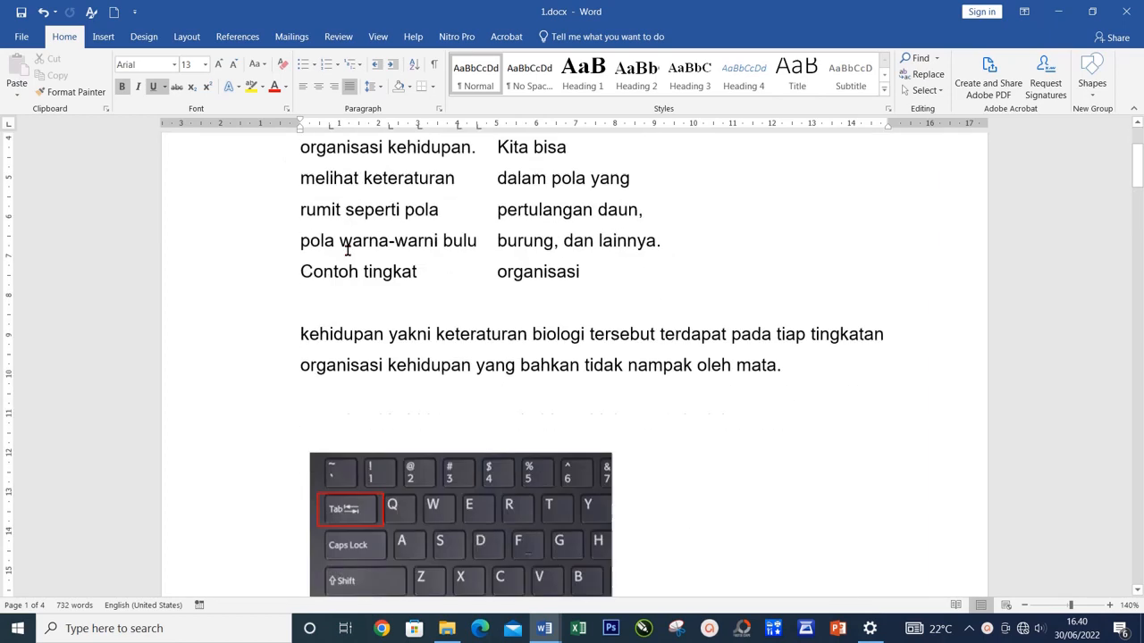
{"action": "scroll", "coordinate": [349, 240], "scroll_direction": "up", "scroll_amount": 1}
{"action": "left_click", "coordinate": [348, 236]}
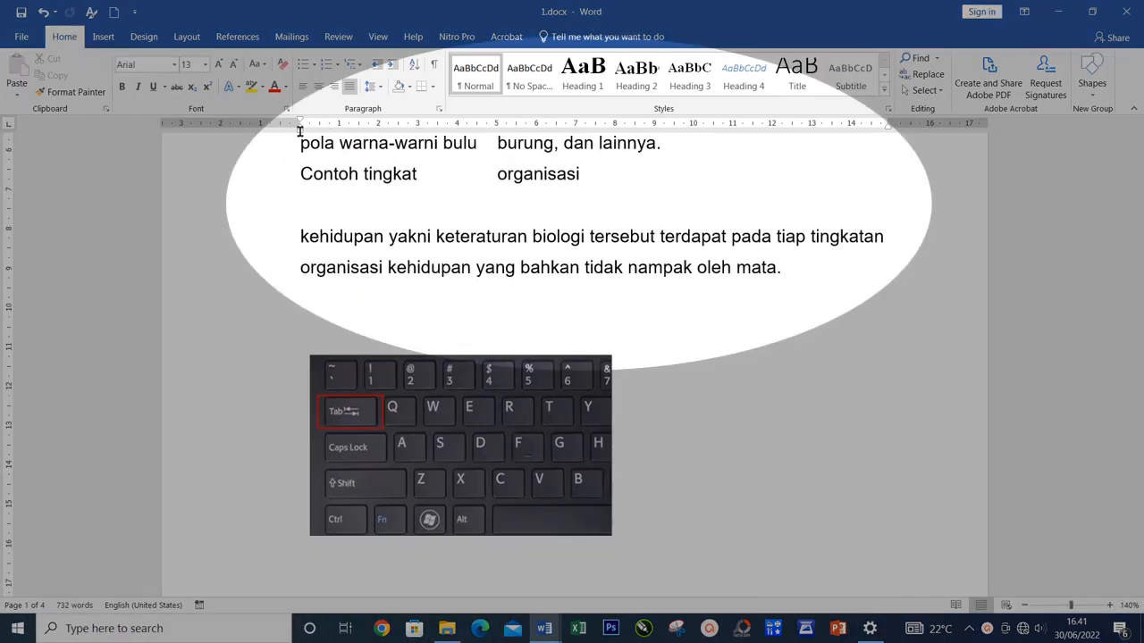
{"action": "left_click_drag", "start_coordinate": [300, 131], "coordinate": [389, 150]}
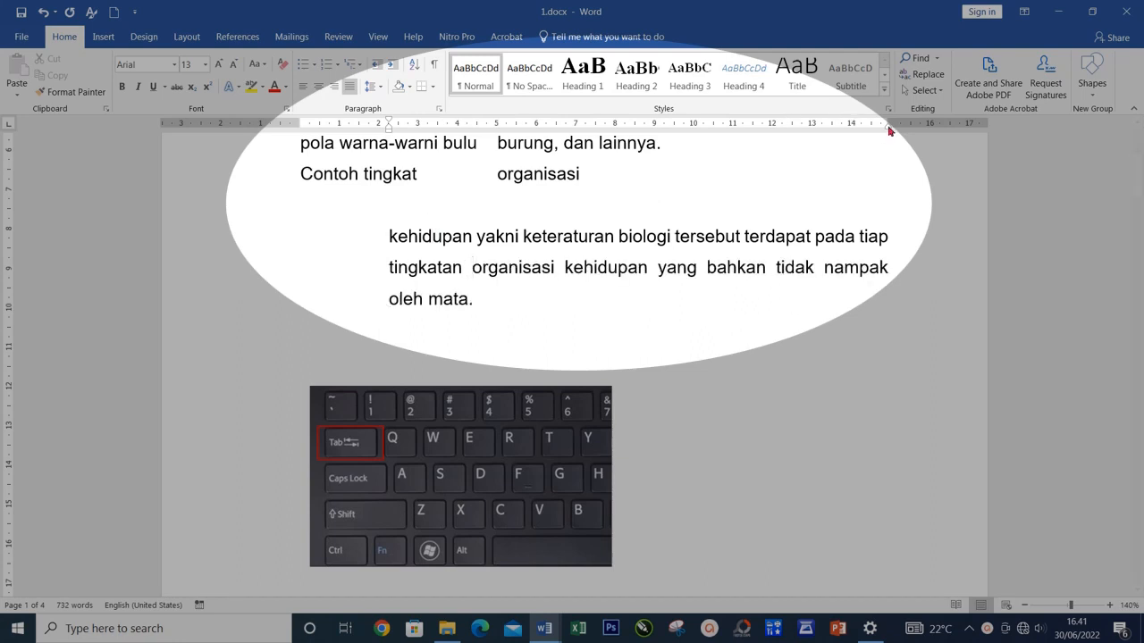
{"action": "mouse_move", "coordinate": [889, 125]}
{"action": "left_mouse_down"}
{"action": "mouse_move", "coordinate": [766, 133]}
{"action": "mouse_move", "coordinate": [889, 141]}
{"action": "left_mouse_up"}
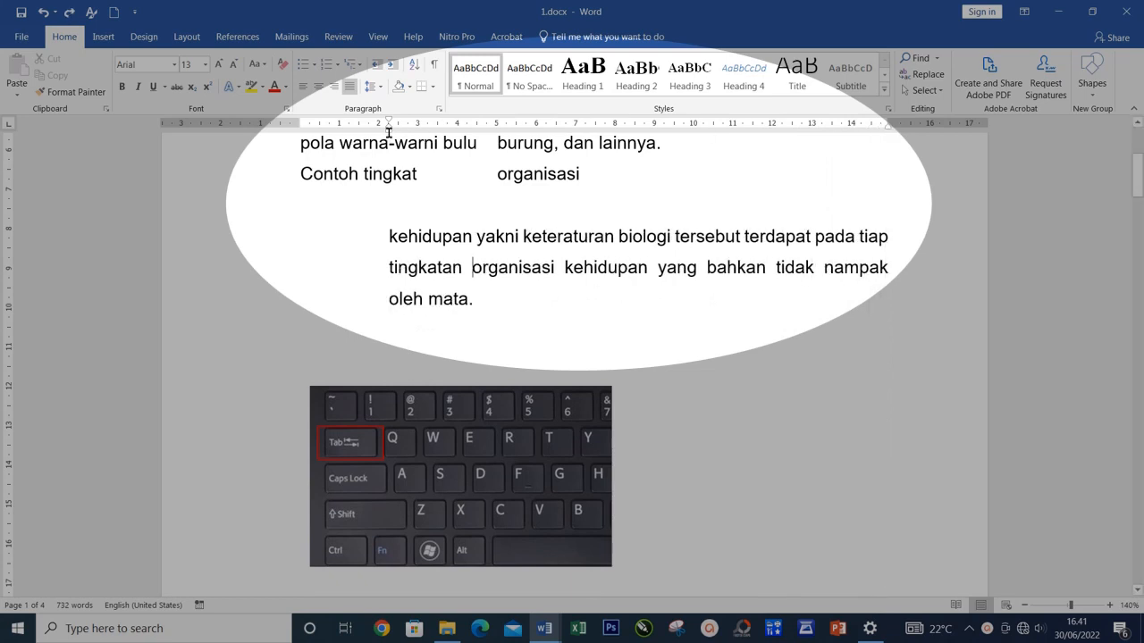
{"action": "left_click_drag", "start_coordinate": [388, 127], "coordinate": [304, 140]}
- Move the tab stop of the eight tabbed lines, from "Dunia kehidupan" to "Contoh tingkat", to 8 cm
{"action": "scroll", "coordinate": [424, 280], "scroll_direction": "up", "scroll_amount": 2}
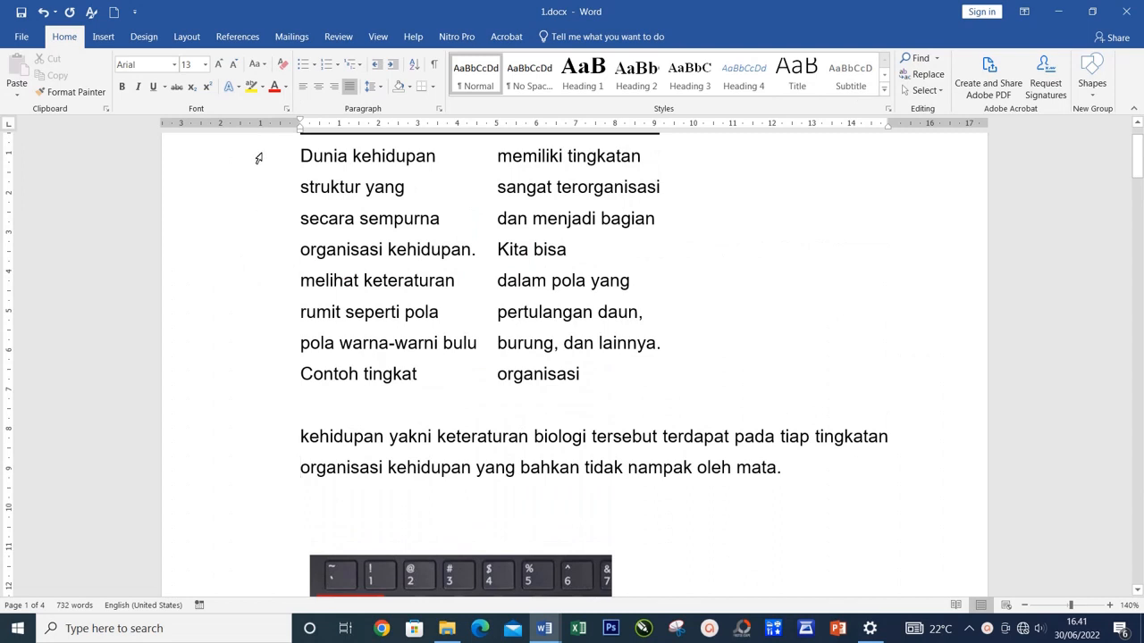
{"action": "left_click_drag", "start_coordinate": [258, 214], "coordinate": [253, 370]}
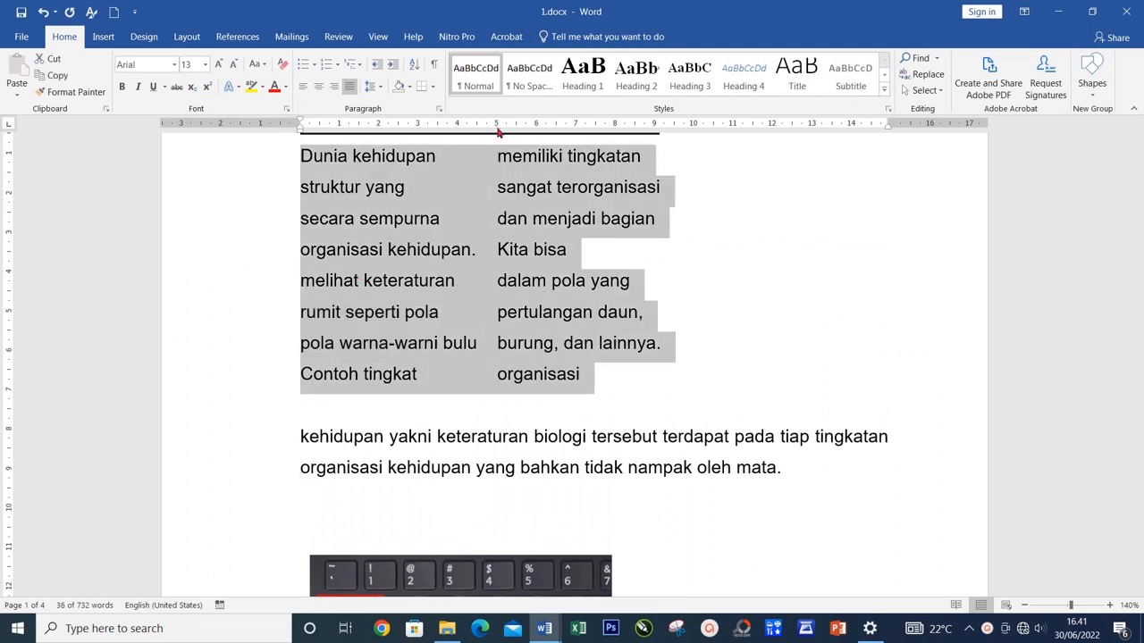
{"action": "left_click_drag", "start_coordinate": [498, 131], "coordinate": [542, 132]}
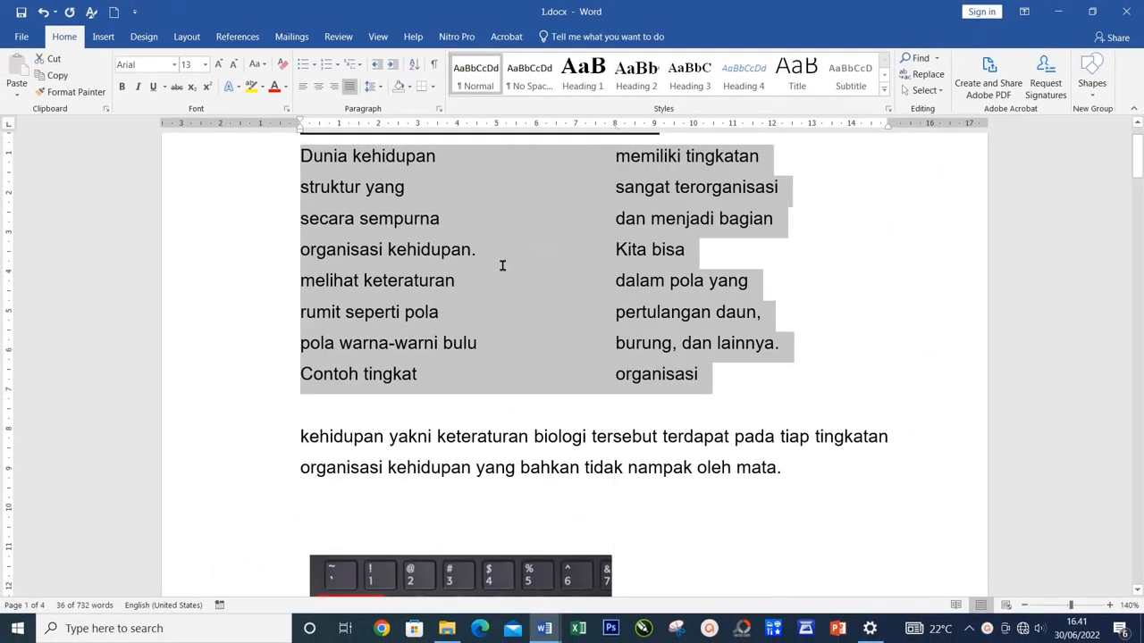
{"action": "left_click", "coordinate": [502, 265]}
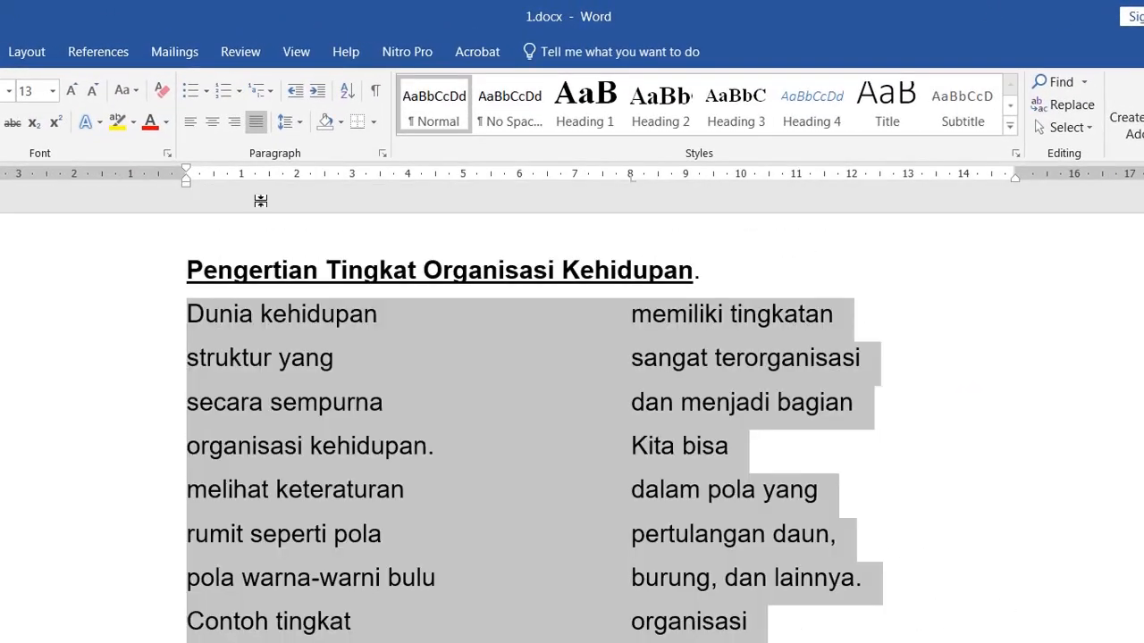
- Add left tab stops at 1, 2, 3.5, 4.5 and 5.5 cm to the eight lines and insert a tab before "terorganisasi"
{"action": "left_click", "coordinate": [382, 177]}
{"action": "left_click", "coordinate": [434, 177]}
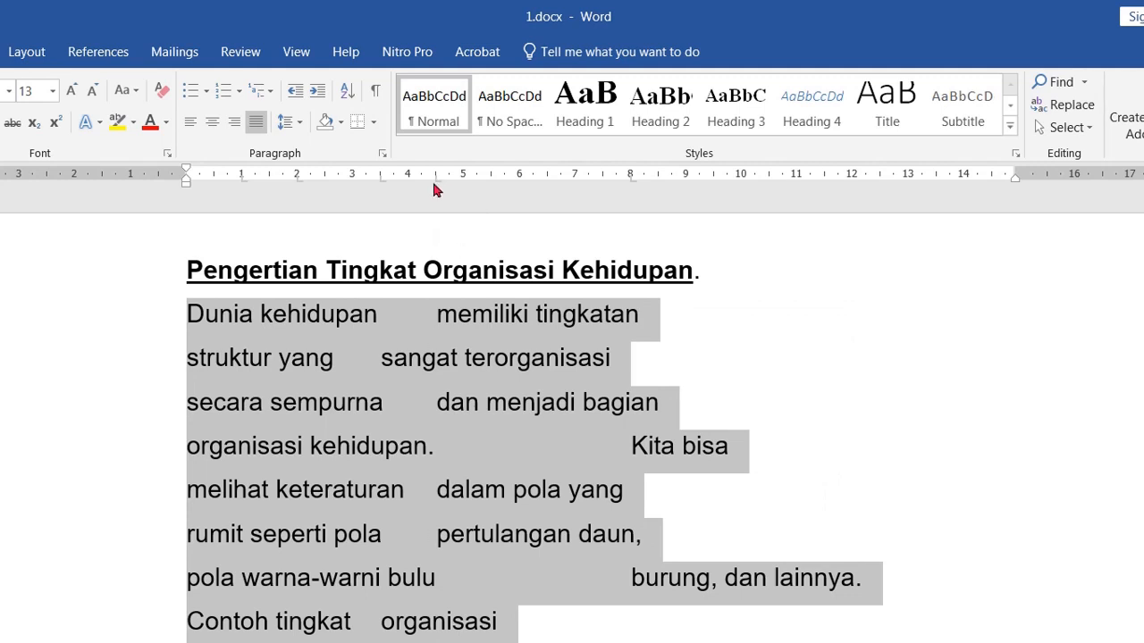
{"action": "double_click", "coordinate": [435, 177]}
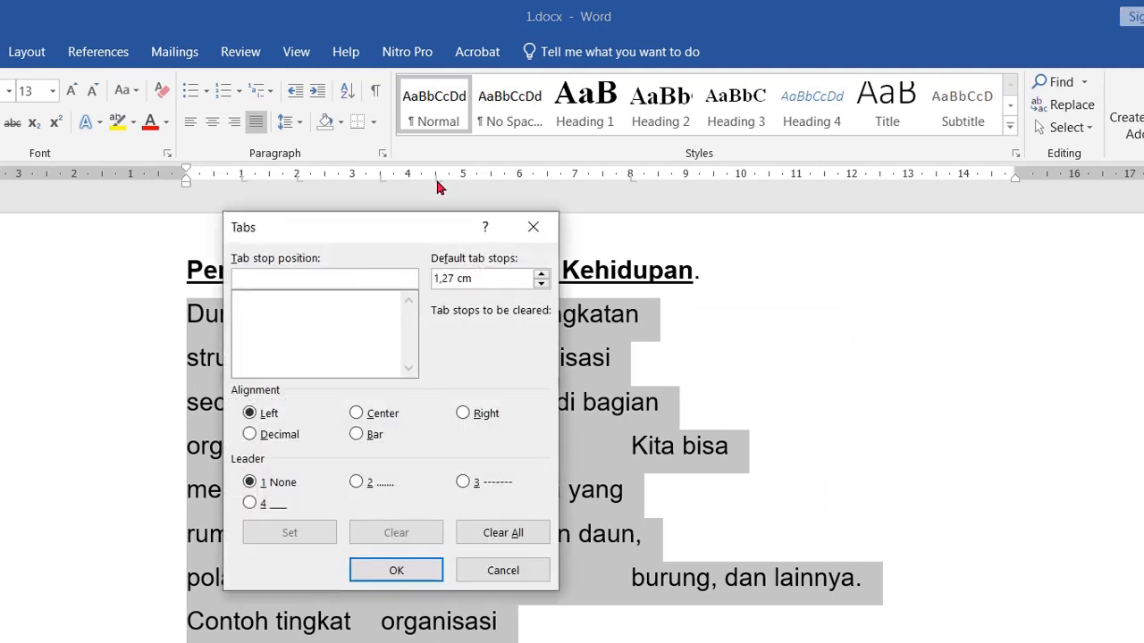
{"action": "key", "text": "Return"}
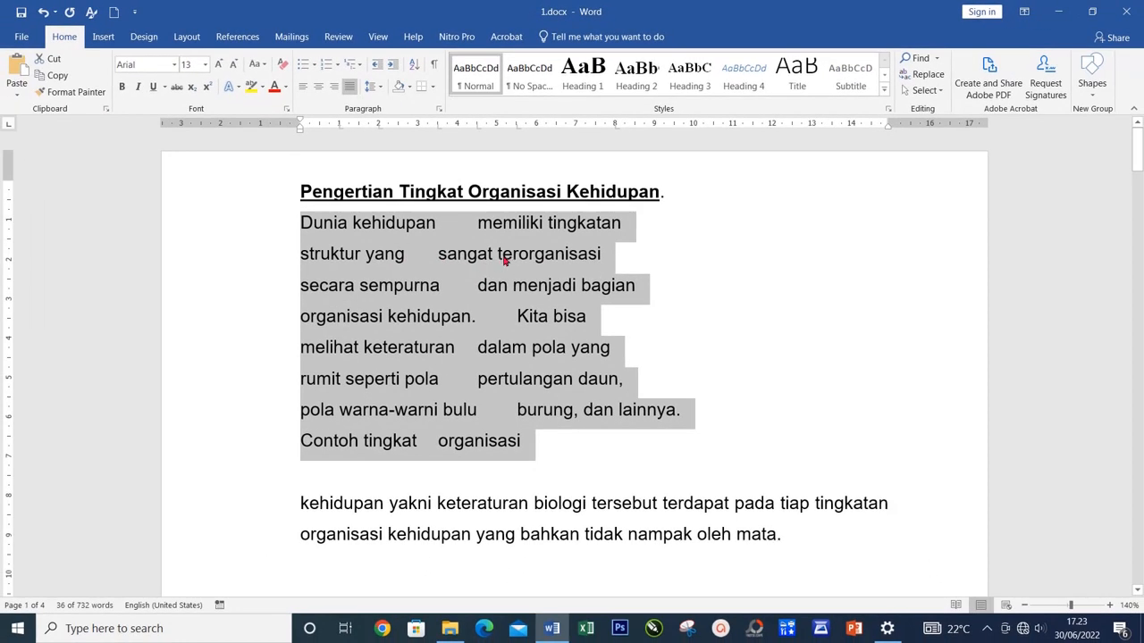
{"action": "left_click", "coordinate": [501, 256]}
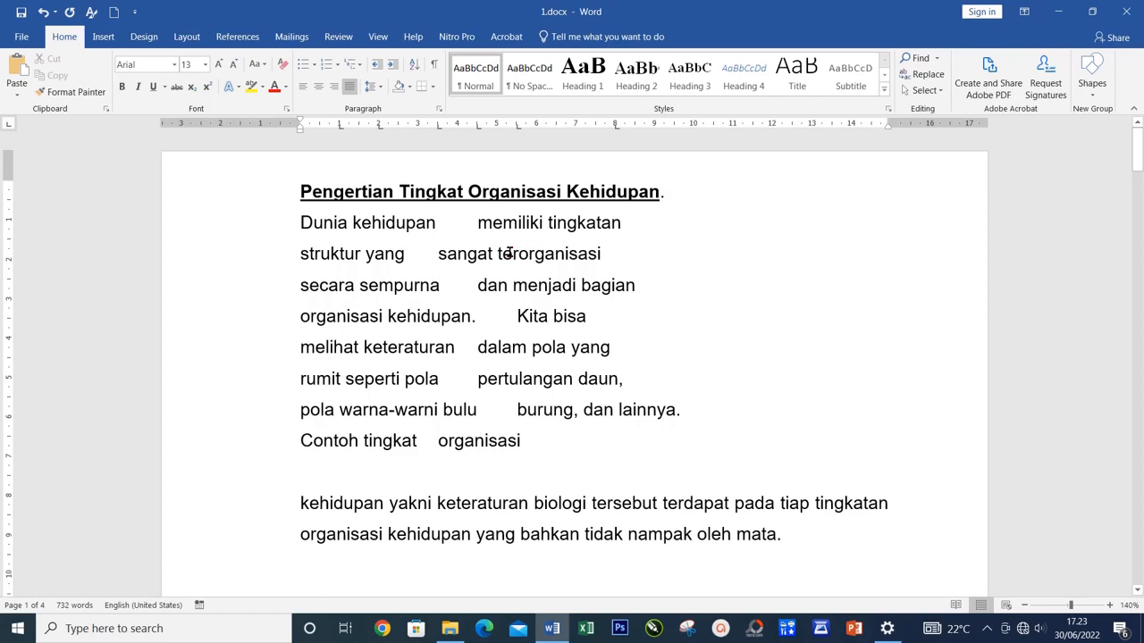
{"action": "key", "text": "Tab"}
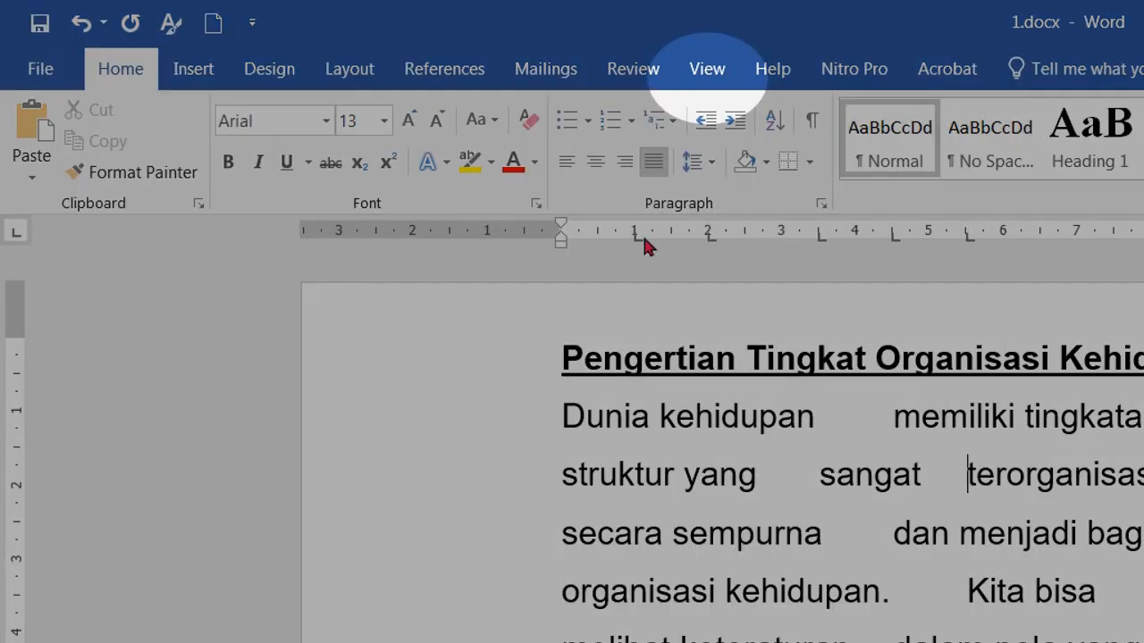
- Hide the ruler and show it again
{"action": "left_click", "coordinate": [711, 71]}
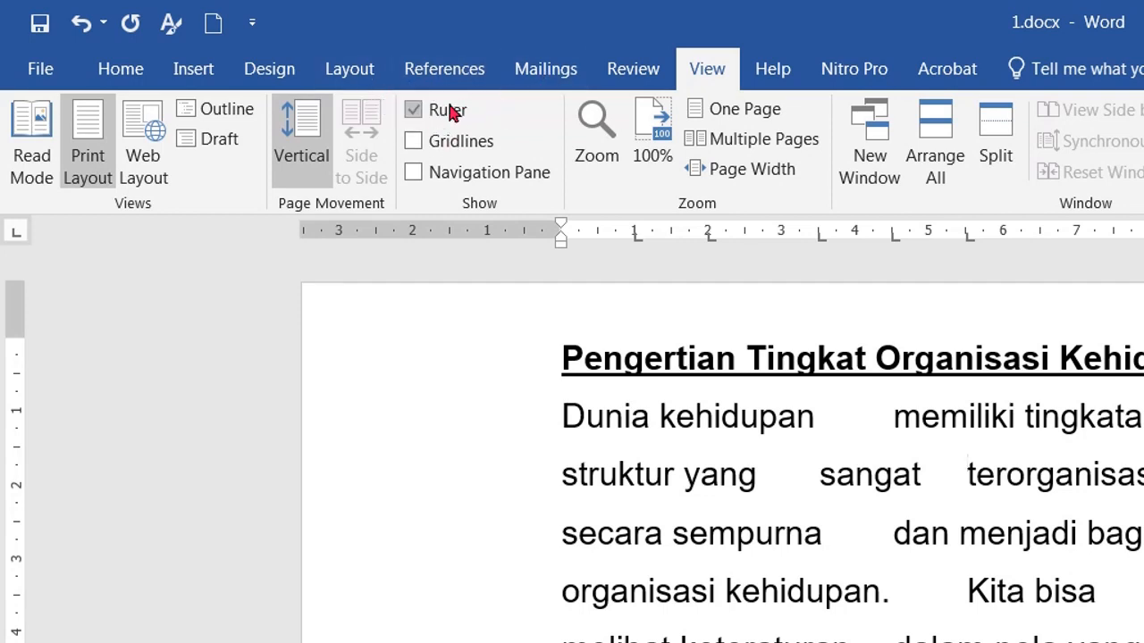
{"action": "left_click", "coordinate": [440, 113]}
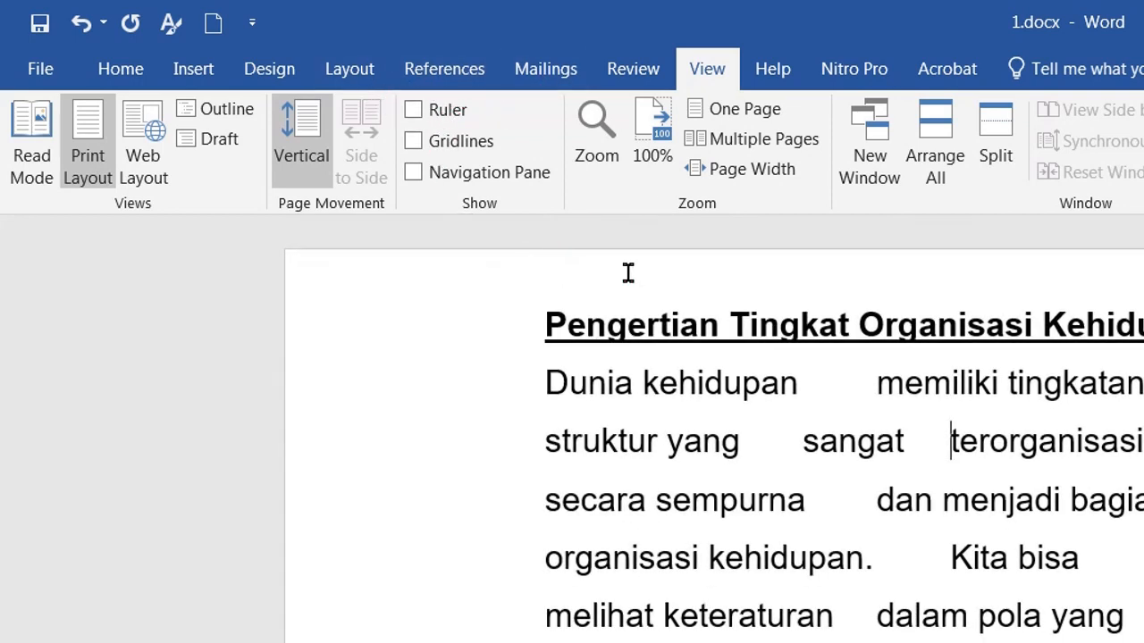
{"action": "left_click", "coordinate": [415, 116]}
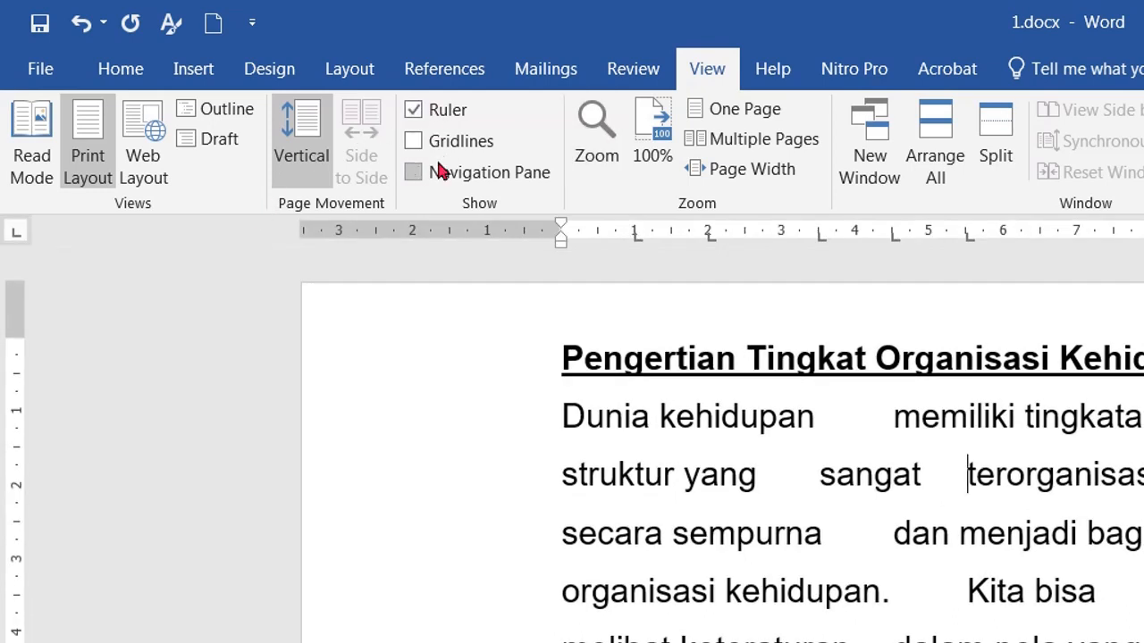